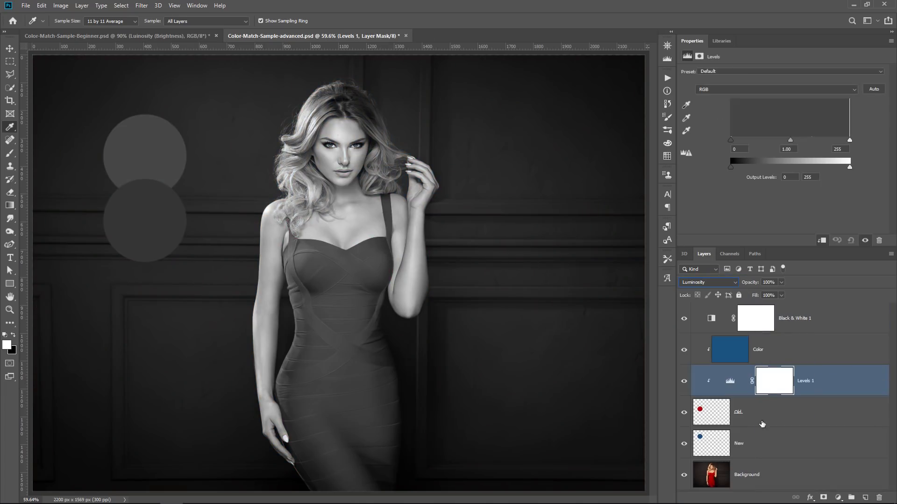
# Step: Add a layer mask to the Blue group from the active selection of the dress
pyautogui.doubleClick(761, 381)
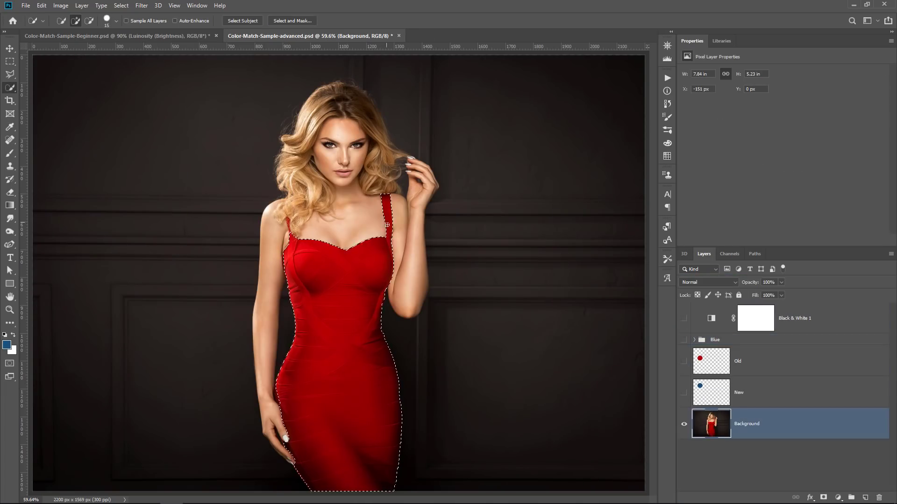
pyautogui.click(729, 339)
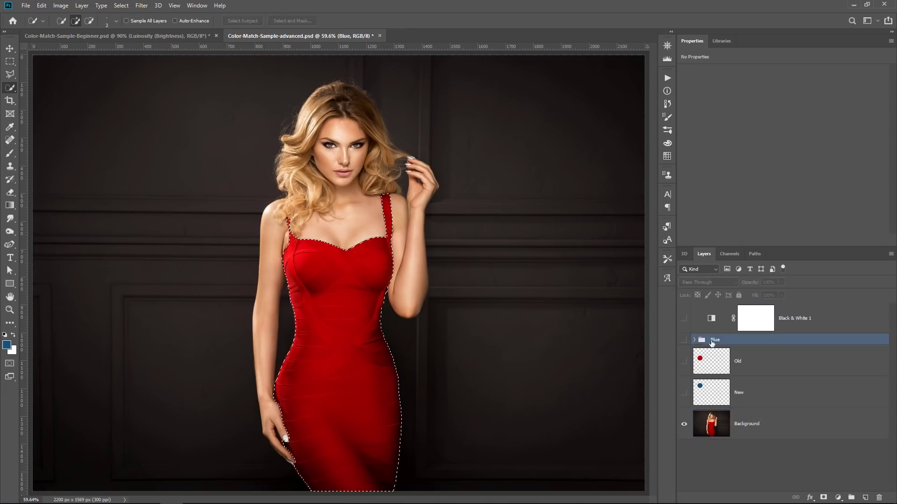
pyautogui.click(823, 497)
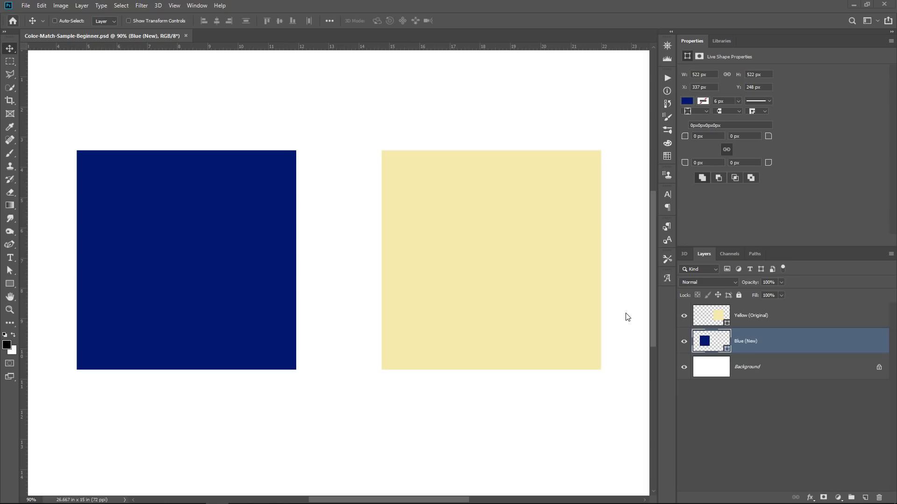
# Step: Hide the Yellow (Original) and Blue (New) layers and show them again to identify each square
pyautogui.click(685, 315)
pyautogui.click(684, 341)
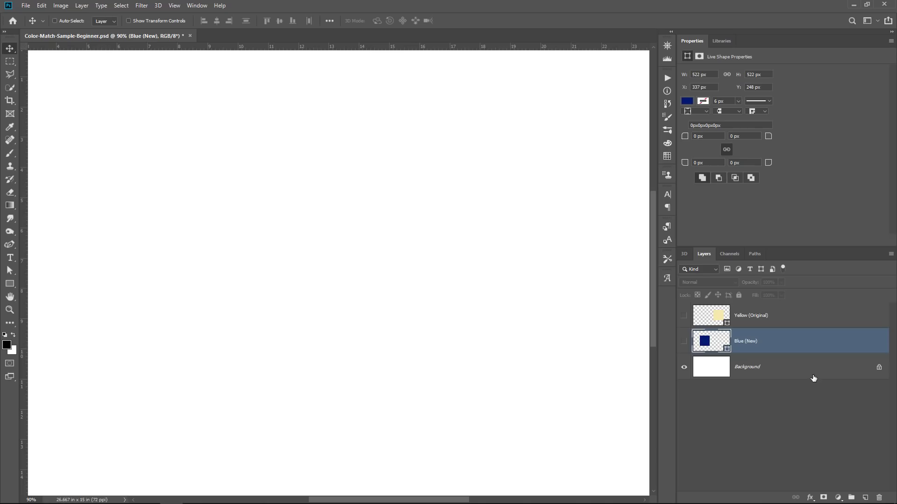
pyautogui.click(683, 342)
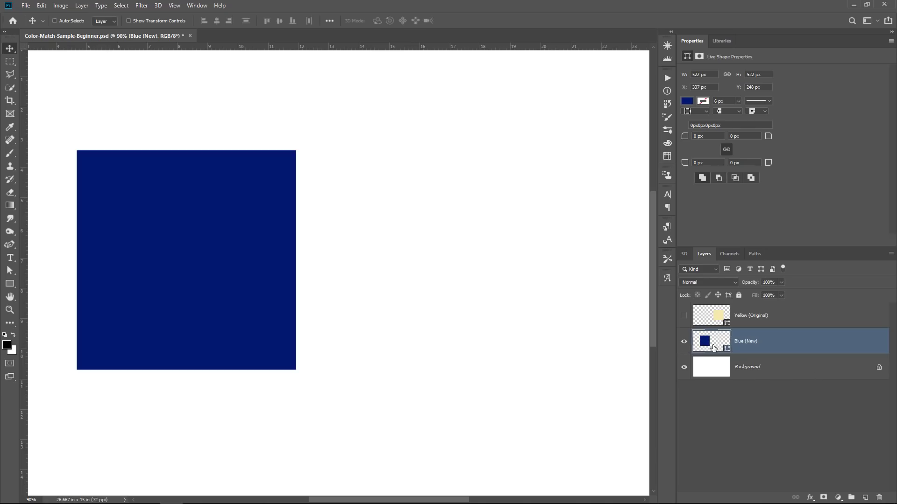
pyautogui.click(684, 315)
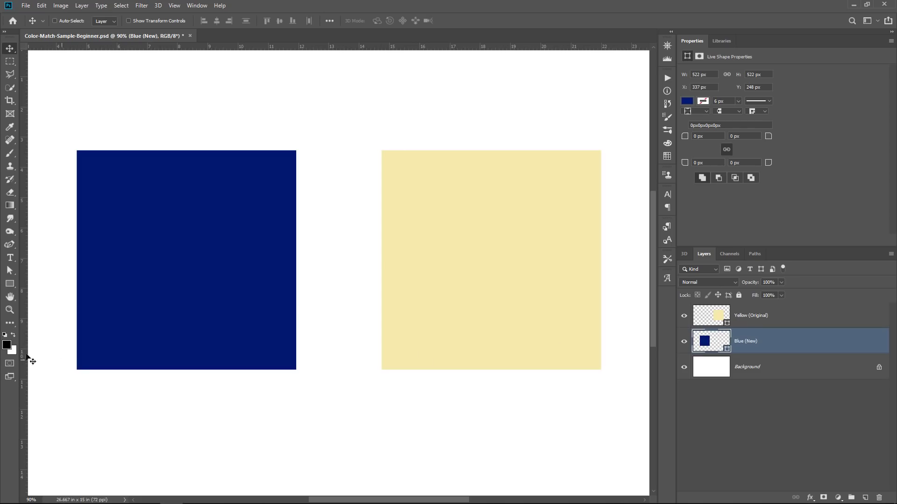
# Step: Explore the hue, saturation and brightness controls of the foreground Color Picker with pure red ff0000
pyautogui.click(7, 344)
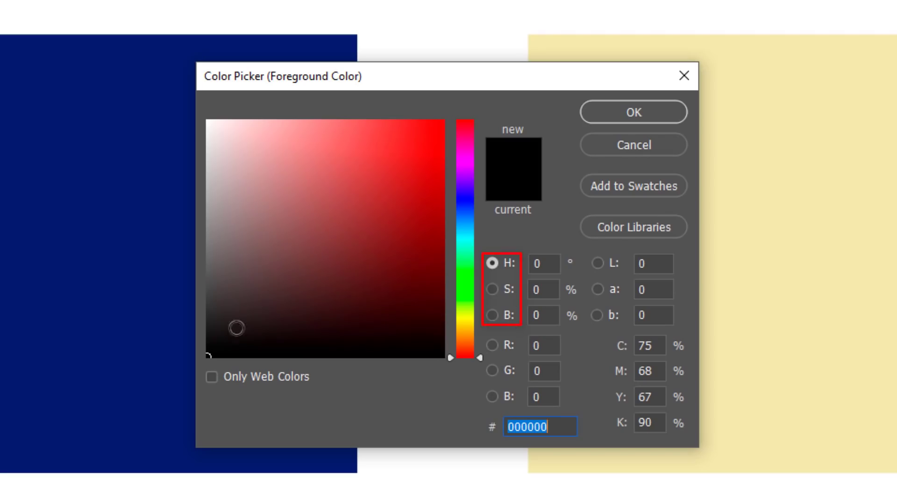
pyautogui.write('ff0000')
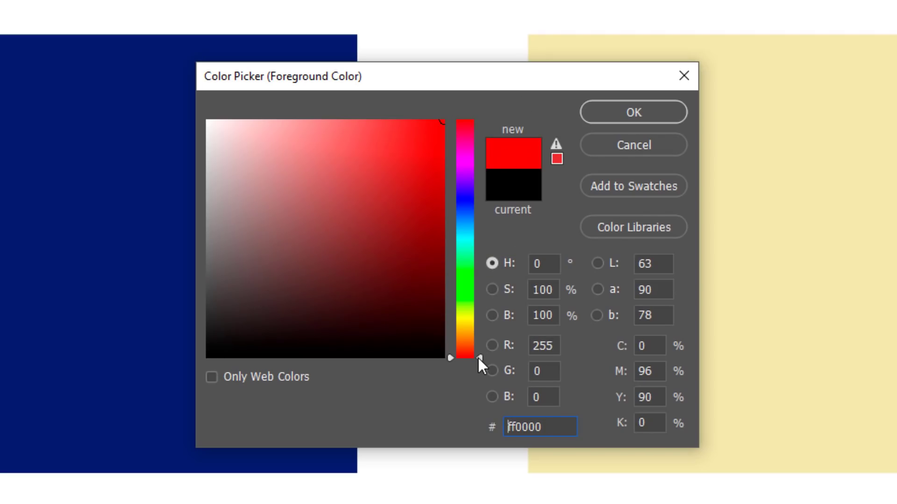
pyautogui.moveTo(478, 358); pyautogui.dragTo(462, 112)
pyautogui.moveTo(450, 120); pyautogui.dragTo(449, 123)
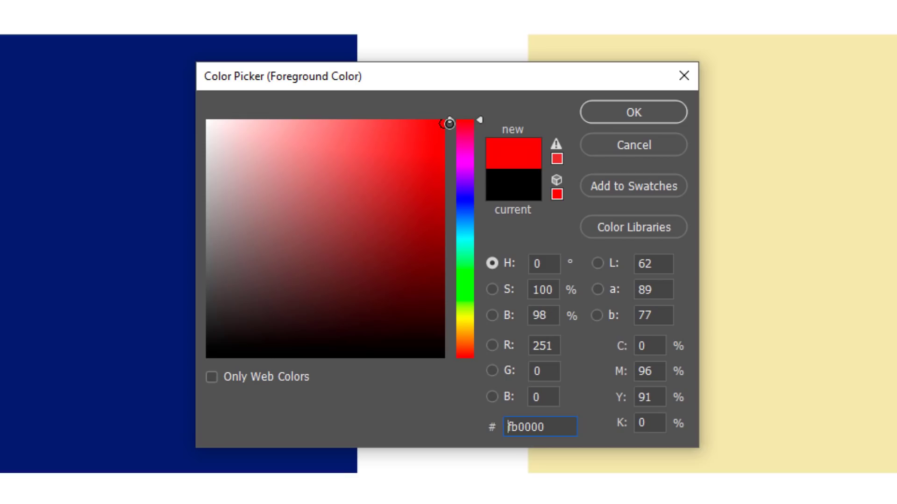
pyautogui.moveTo(449, 124)
pyautogui.mouseDown()
pyautogui.moveTo(362, 126)
pyautogui.moveTo(296, 105)
pyautogui.moveTo(233, 101)
pyautogui.moveTo(454, 108)
pyautogui.mouseUp()
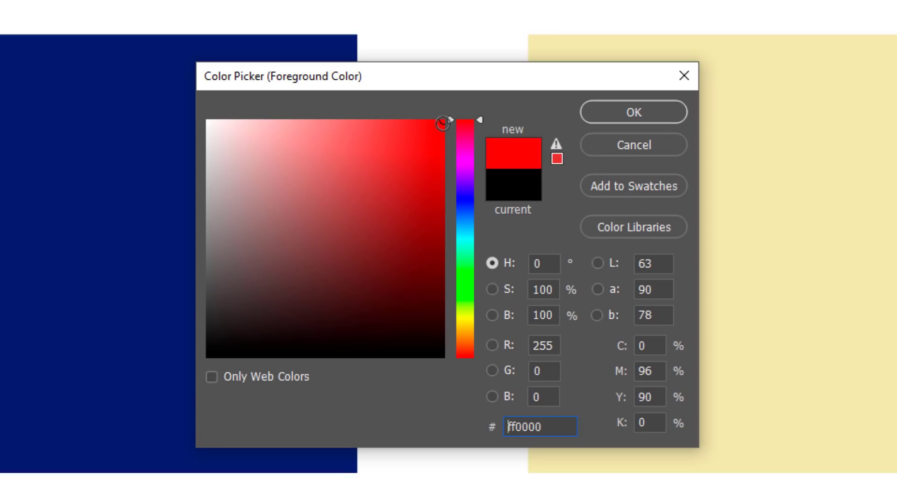
pyautogui.moveTo(442, 123)
pyautogui.mouseDown()
pyautogui.moveTo(446, 115)
pyautogui.moveTo(450, 375)
pyautogui.mouseUp()
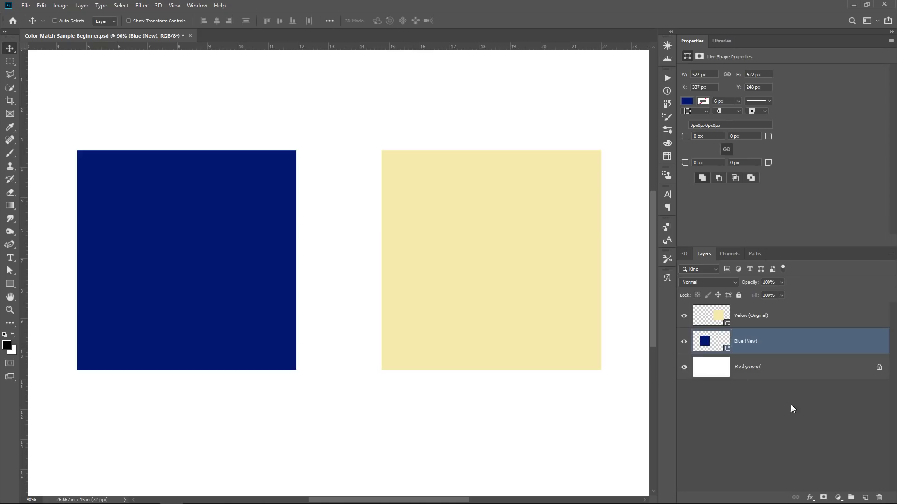
# Step: Create a new layer above Yellow (Original) and fill it with the blue sampled from the blue square using the Eyedropper
pyautogui.click(780, 324)
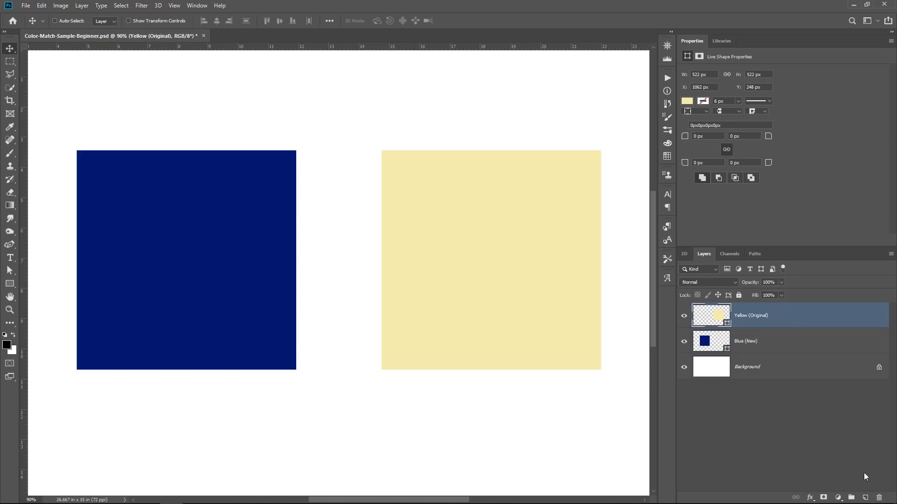
pyautogui.click(865, 497)
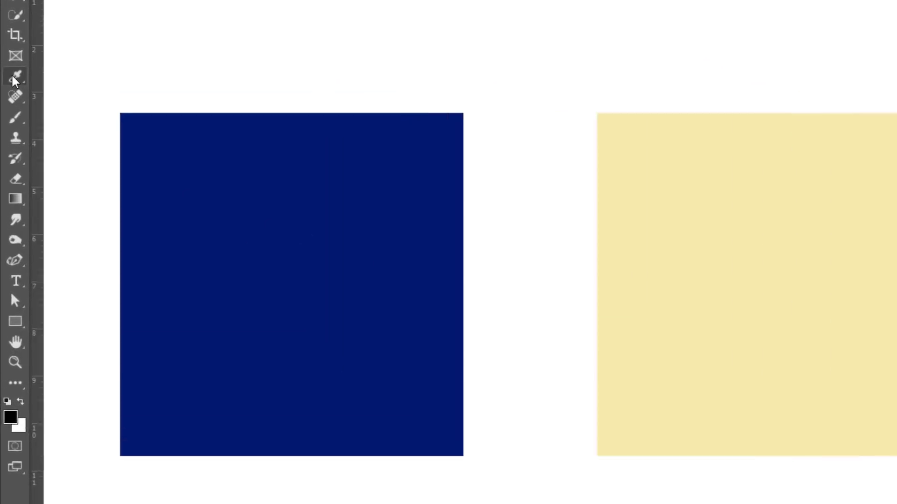
pyautogui.rightClick(10, 127)
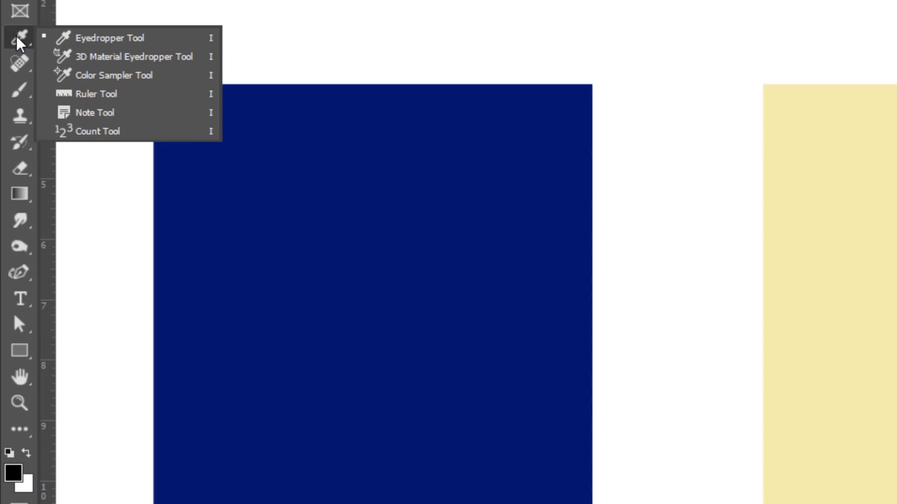
pyautogui.click(75, 42)
pyautogui.click(354, 225)
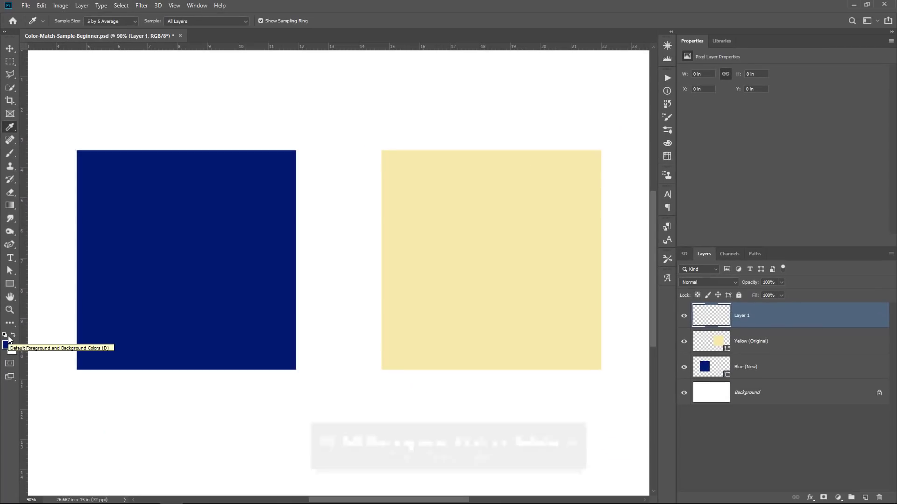
pyautogui.hotkey('alt', 'BackSpace')
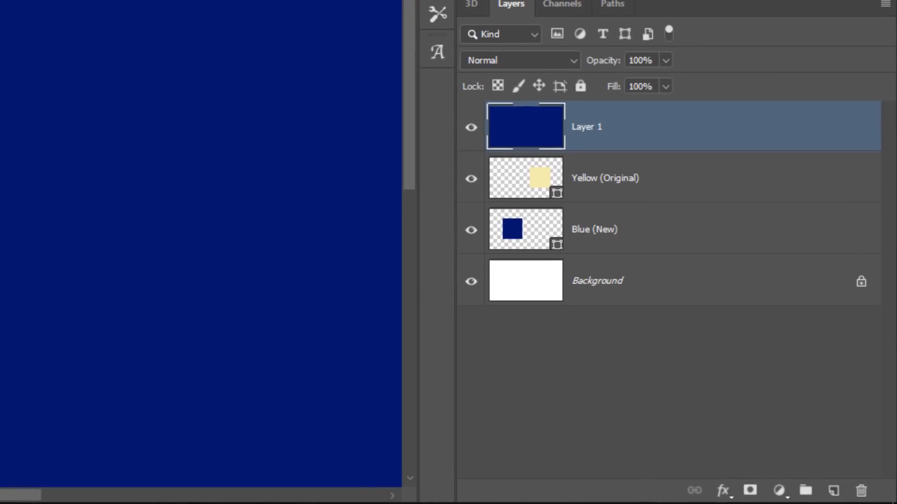
# Step: Set Layer 1's blend mode to Color and clip it to the Yellow (Original) layer
pyautogui.click(502, 63)
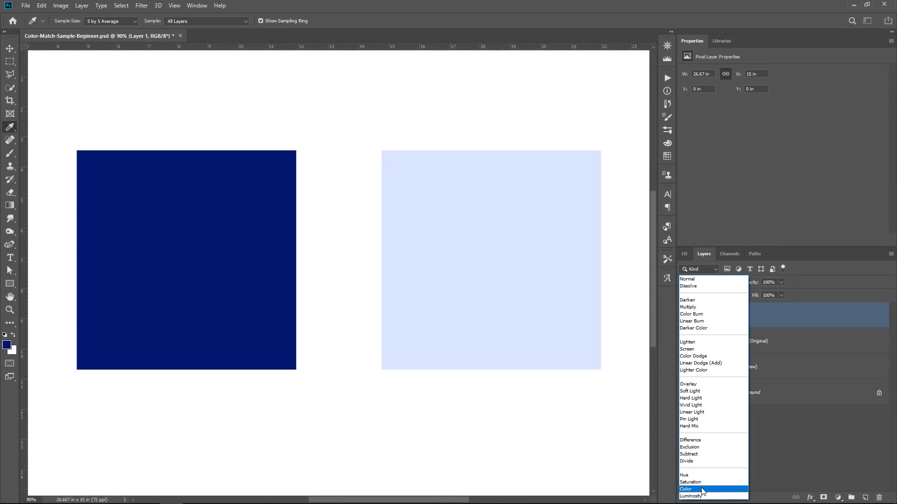
pyautogui.click(702, 489)
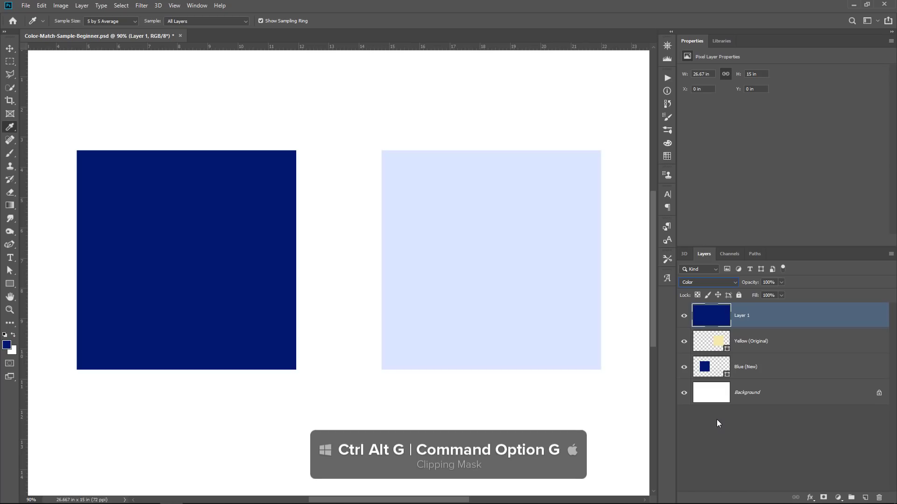
pyautogui.hotkey('ctrl', 'alt', 'g')
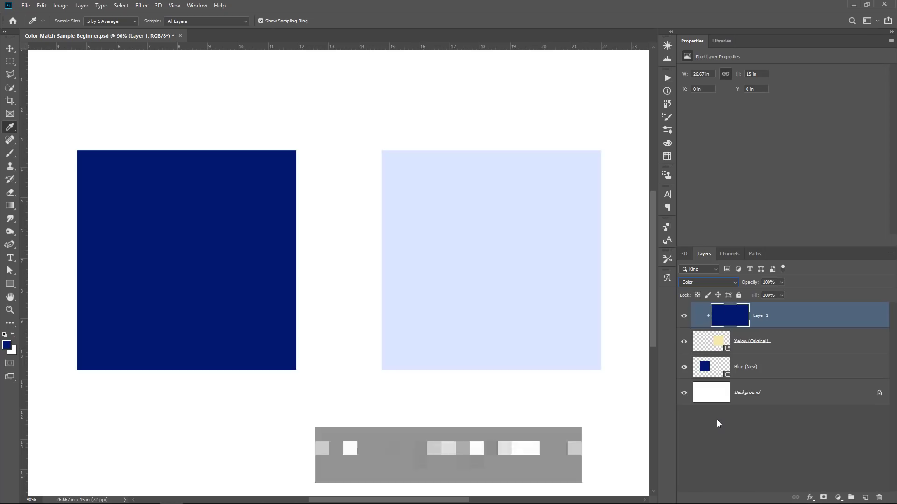
# Step: Compare the clipped square with and without Layer 1 and check the foreground colour's values
pyautogui.click(684, 316)
pyautogui.click(685, 317)
pyautogui.click(684, 317)
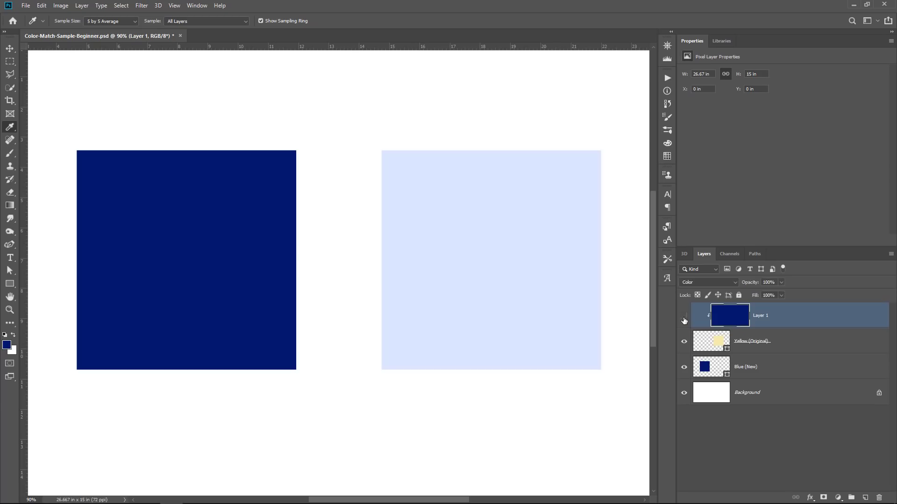
pyautogui.click(684, 318)
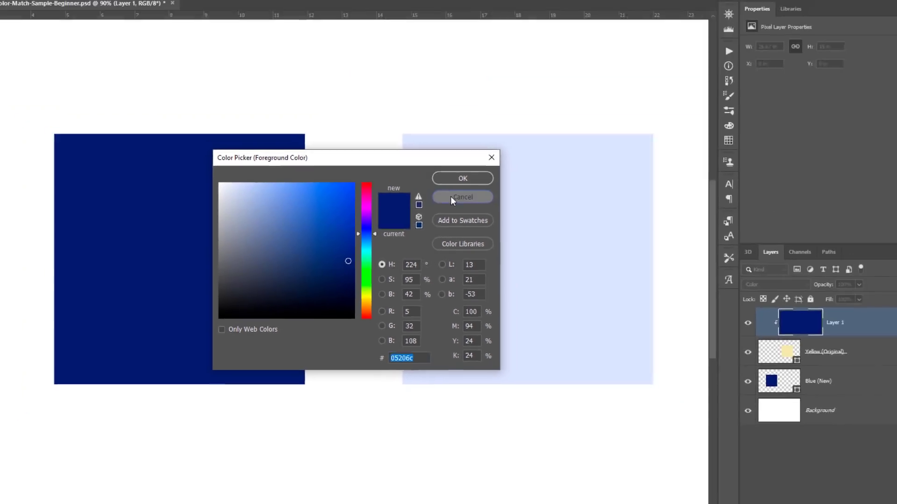
pyautogui.click(450, 196)
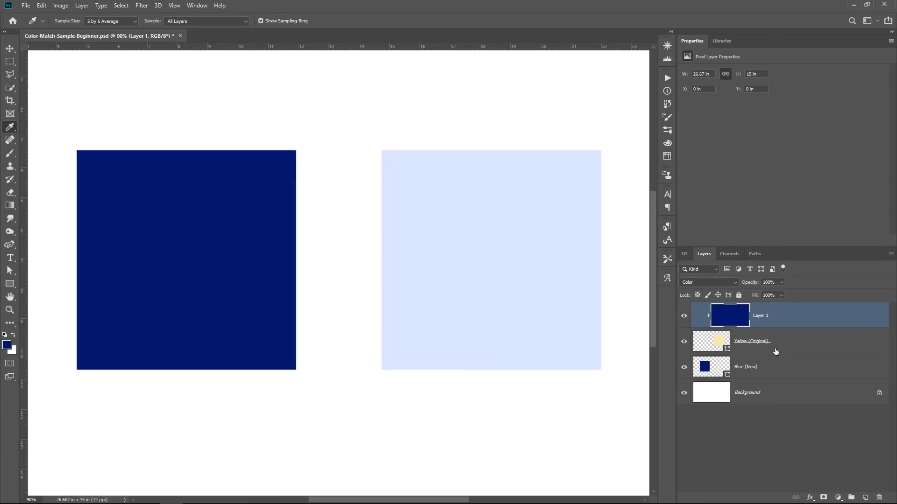
# Step: Add a Levels adjustment layer directly above Yellow (Original) and delete its layer mask
pyautogui.click(776, 352)
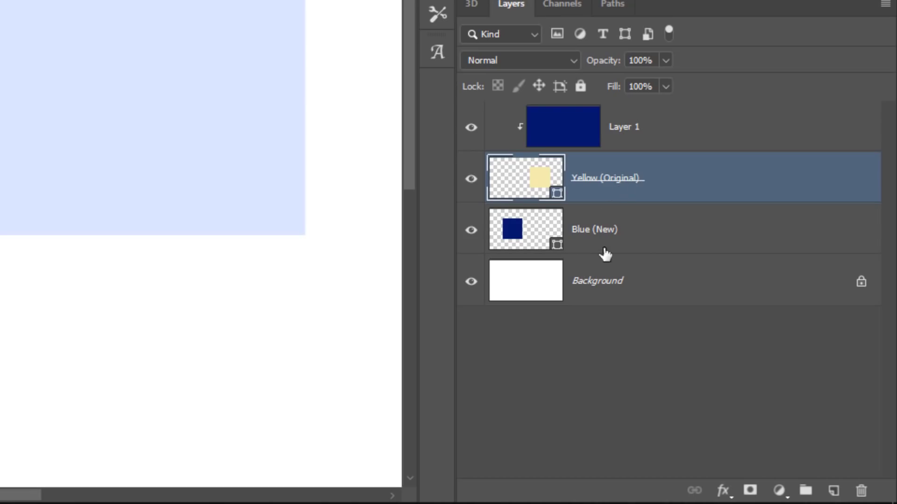
pyautogui.click(778, 490)
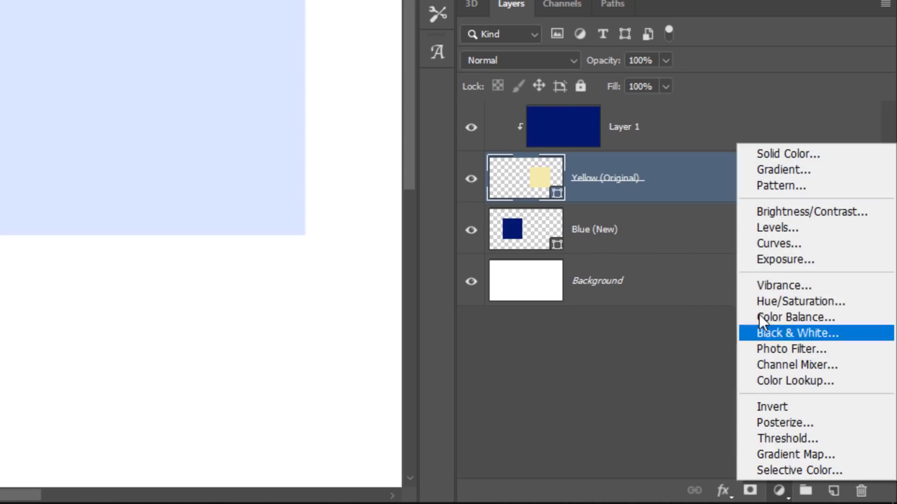
pyautogui.click(772, 227)
pyautogui.rightClick(656, 184)
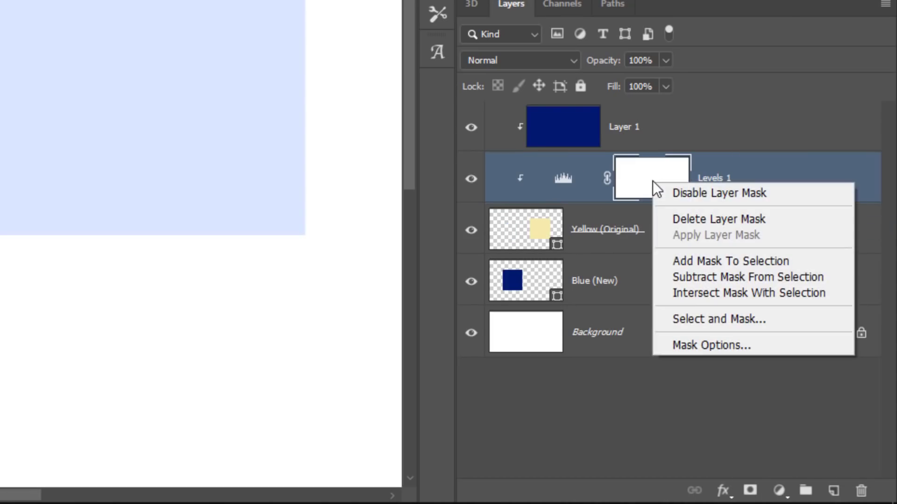
pyautogui.click(712, 221)
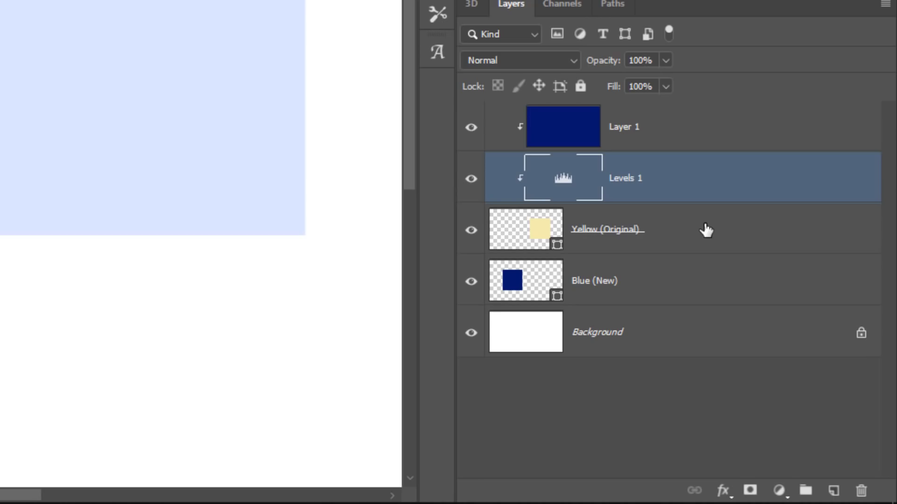
# Step: Rename the Levels layer "Luinosity (Brightness)" and Layer 1 "Color (Hue & Saturation)"
pyautogui.doubleClick(633, 186)
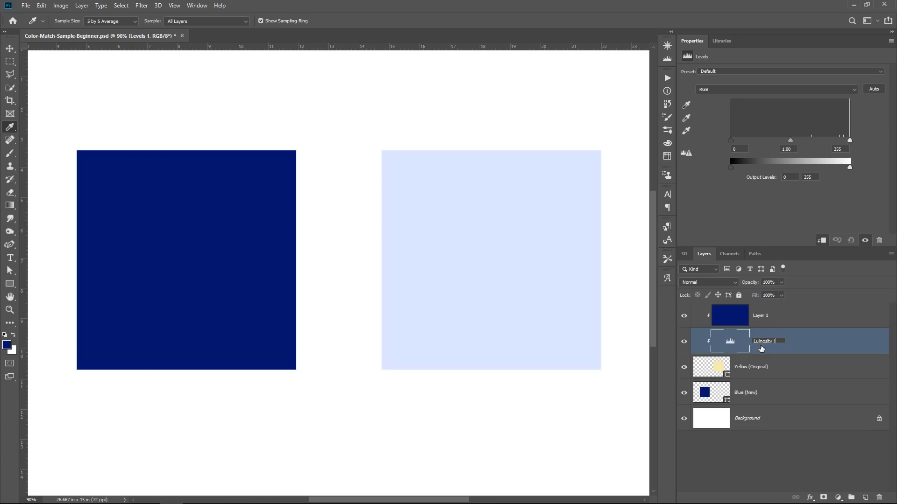
pyautogui.write('Luinosity (Brightness')
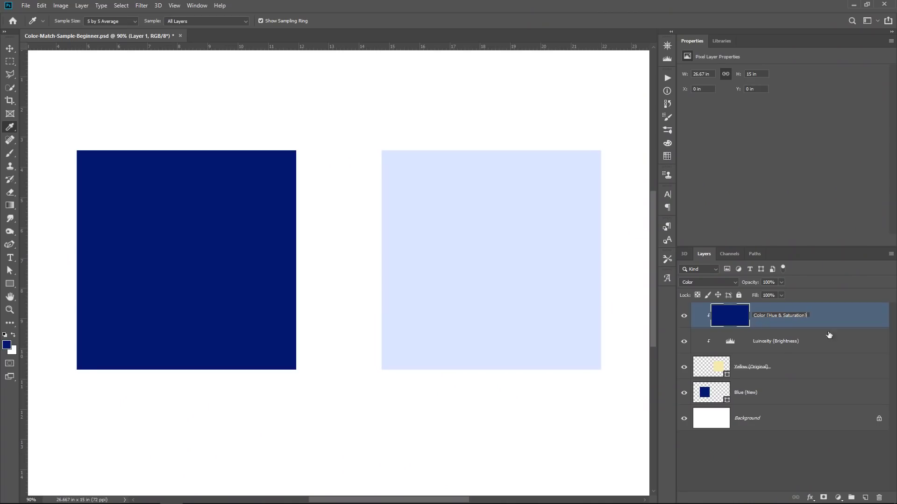
pyautogui.write(')')
pyautogui.click(773, 348)
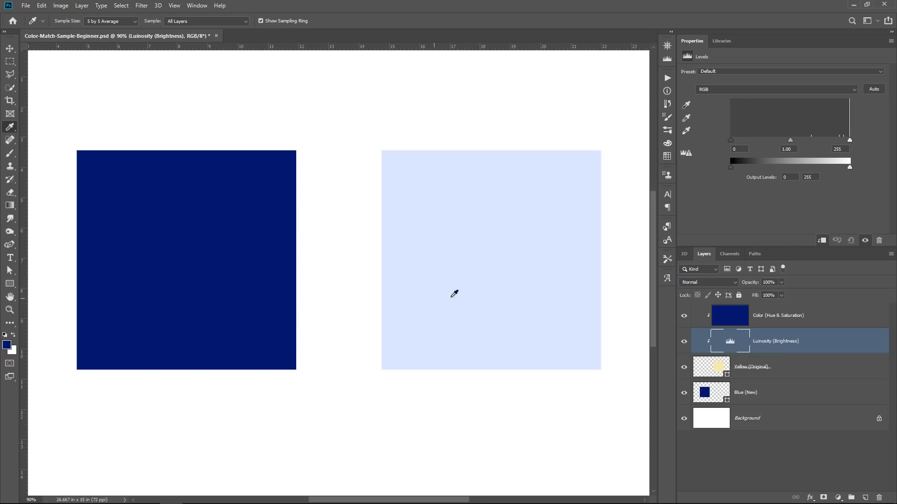
# Step: Add a Black & White adjustment layer above the Color (Hue & Saturation) layer
pyautogui.click(777, 325)
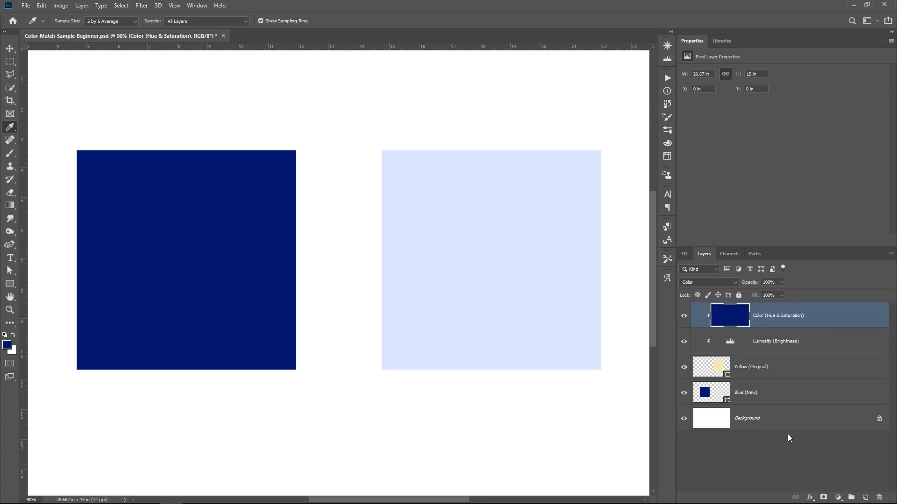
pyautogui.click(837, 498)
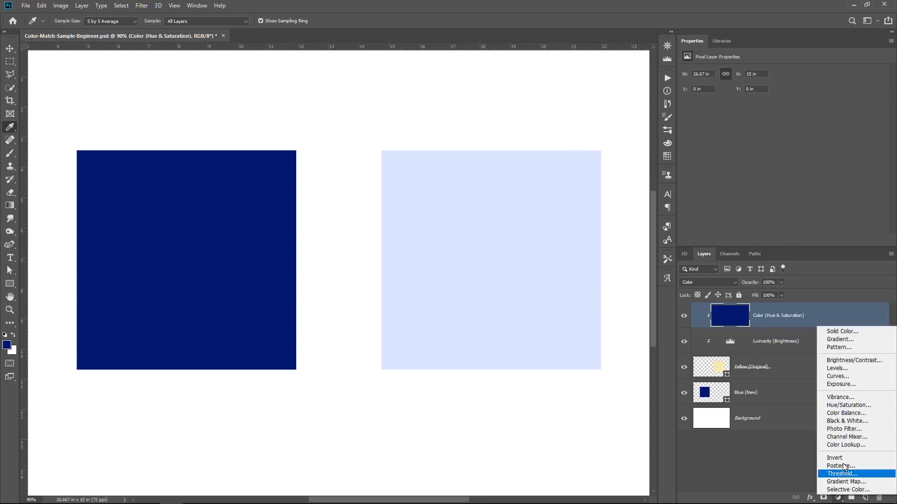
pyautogui.click(847, 421)
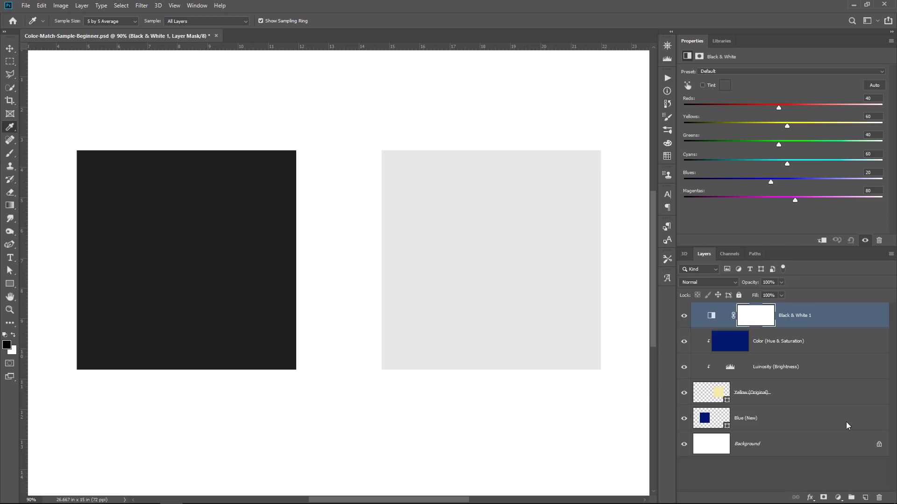
# Step: Move the Blue (New) square horizontally to X 540 px so that it touches the Yellow (Original) square's edge
pyautogui.click(761, 424)
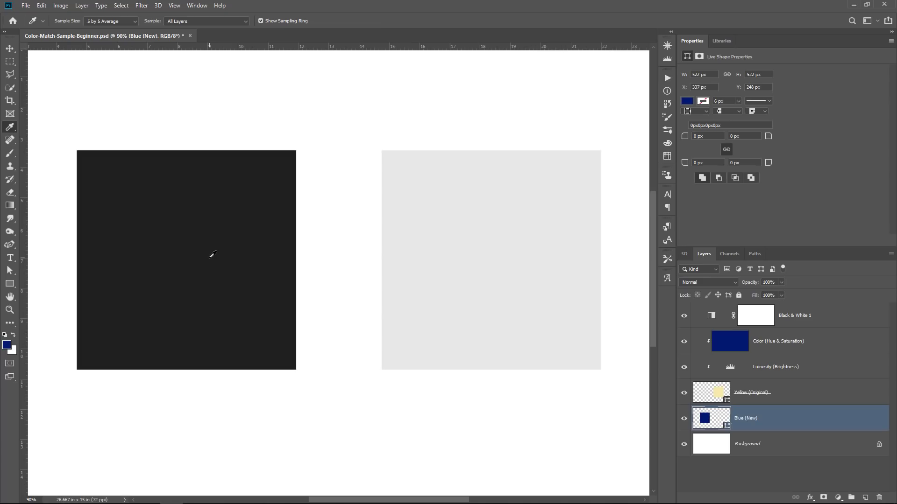
pyautogui.press('v')
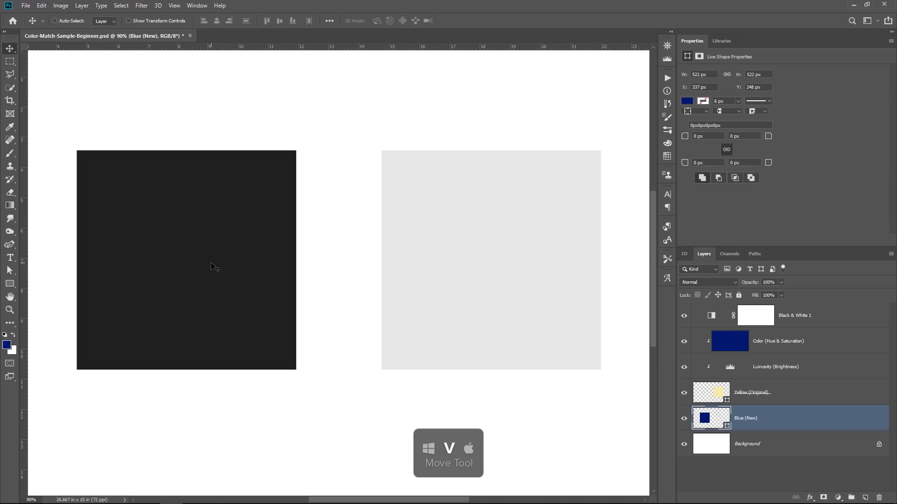
pyautogui.moveTo(211, 264); pyautogui.dragTo(295, 265)
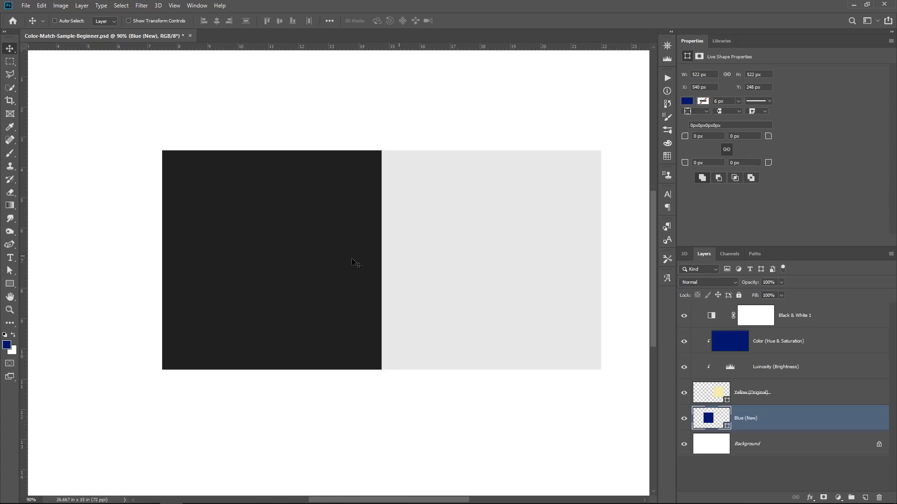
# Step: Lower the output white level of the Luinosity (Brightness) Levels layer to 36 to match the two squares' brightness
pyautogui.click(729, 369)
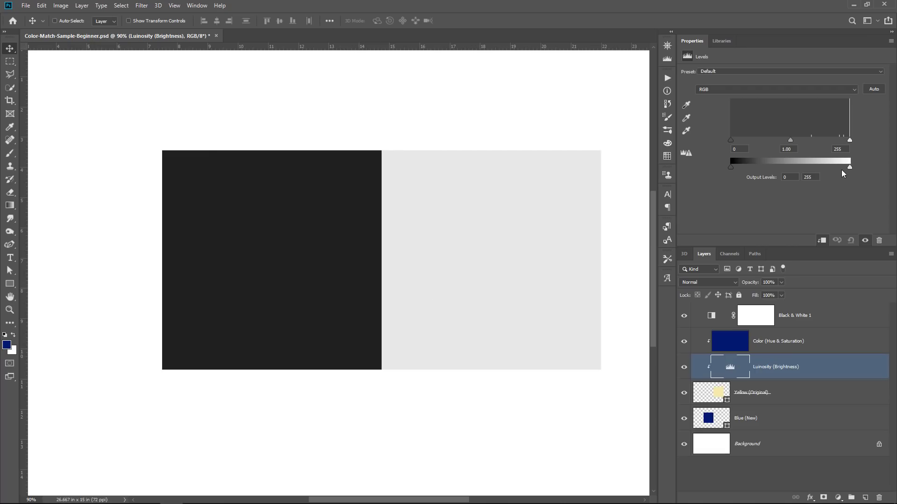
pyautogui.moveTo(849, 168); pyautogui.dragTo(746, 173)
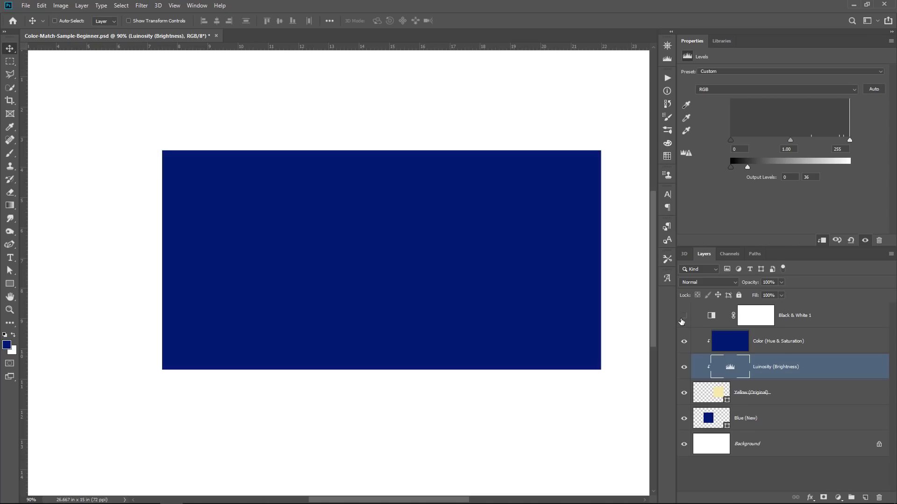
# Step: Hide and restore the Color (Hue & Saturation) and Luinosity (Brightness) layers to compare the square before and after matching
pyautogui.click(684, 341)
pyautogui.click(683, 367)
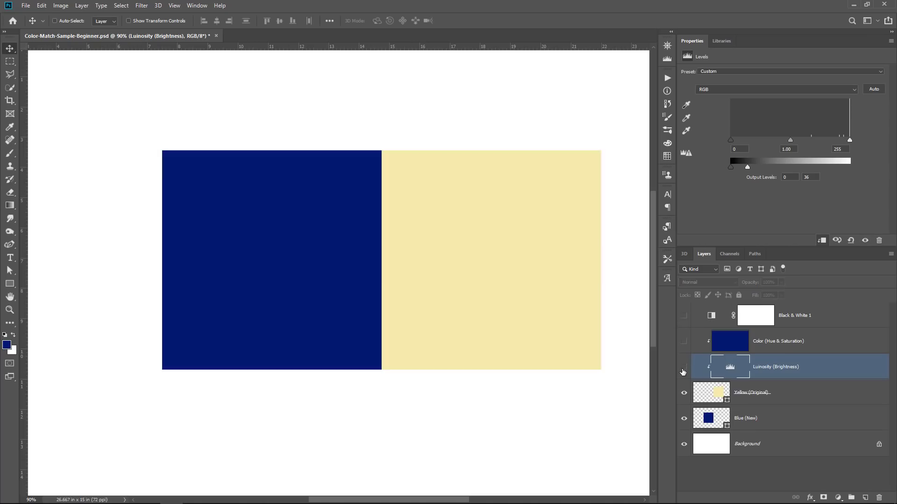
pyautogui.click(683, 367)
pyautogui.click(683, 342)
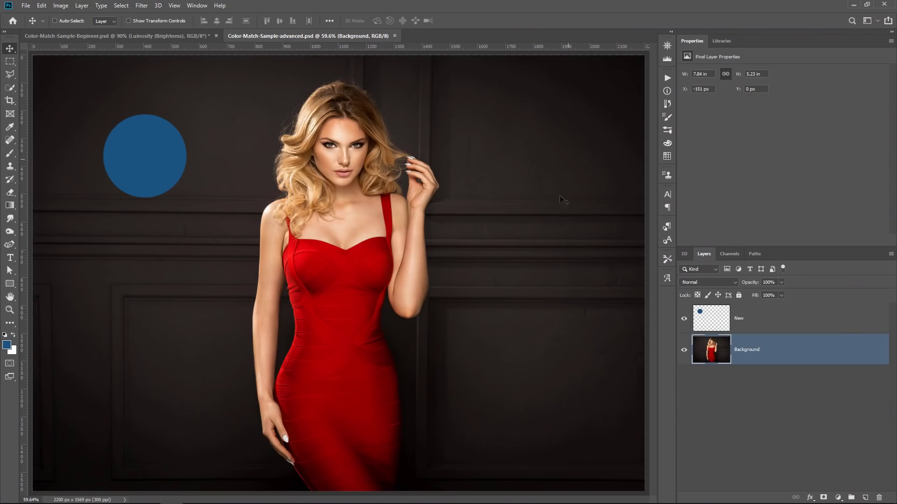
# Step: Duplicate the New layer's blue circle straight down to Y 634 px and rename the copy "Old"
pyautogui.click(703, 322)
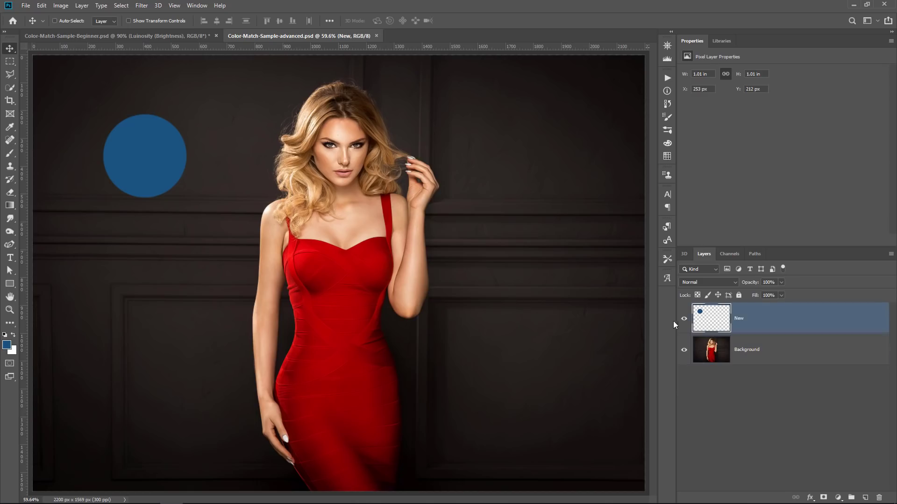
pyautogui.click(685, 318)
pyautogui.click(685, 319)
pyautogui.moveTo(150, 169); pyautogui.dragTo(146, 287)
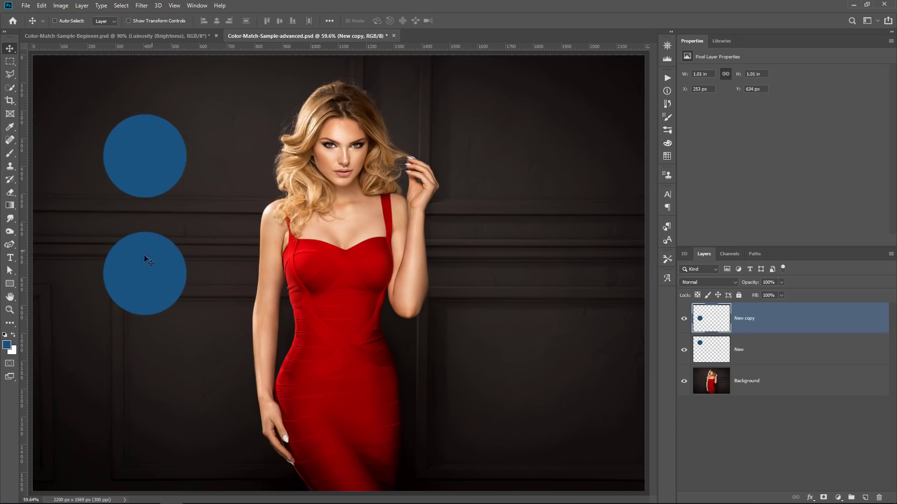
pyautogui.doubleClick(744, 318)
pyautogui.write('Old')
pyautogui.press('Return')
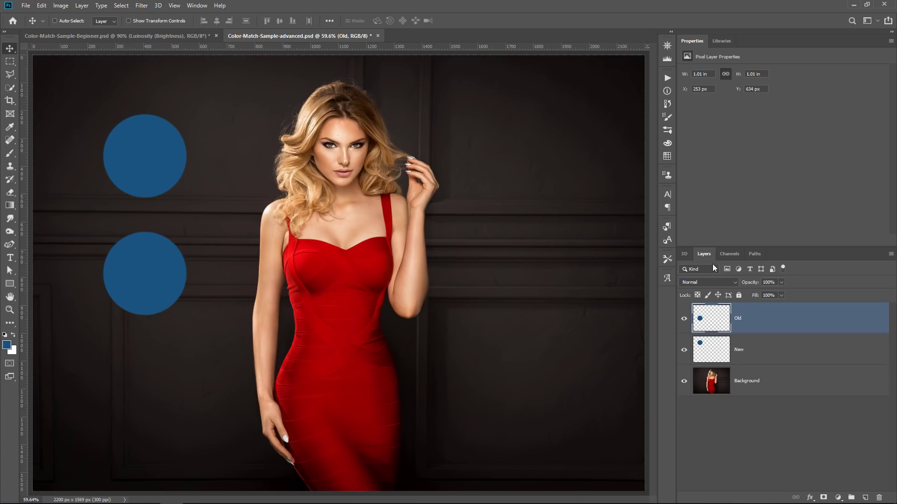
# Step: Recolour the Old circle with an average red sampled from the dress and move it up to Y 445 px, overlapping the blue circle
pyautogui.click(10, 126)
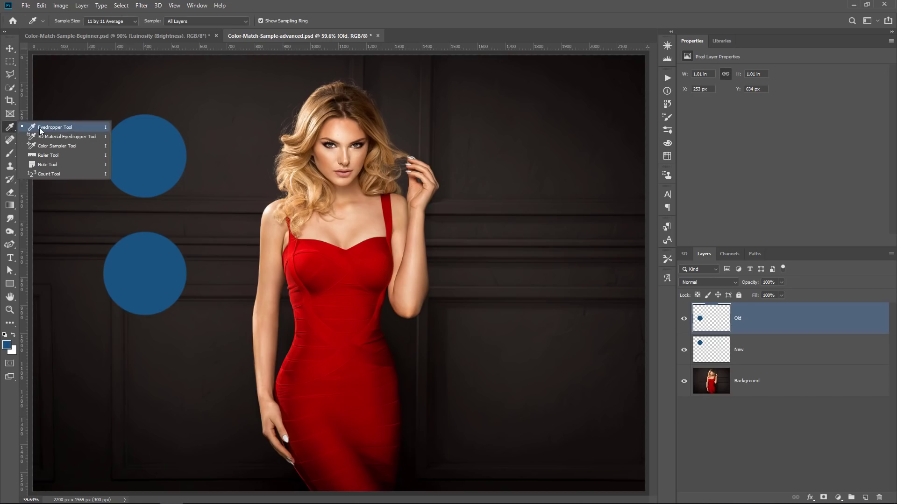
pyautogui.click(40, 131)
pyautogui.moveTo(370, 270); pyautogui.dragTo(349, 339)
pyautogui.moveTo(469, 388); pyautogui.dragTo(537, 410)
pyautogui.moveTo(379, 261); pyautogui.dragTo(382, 253)
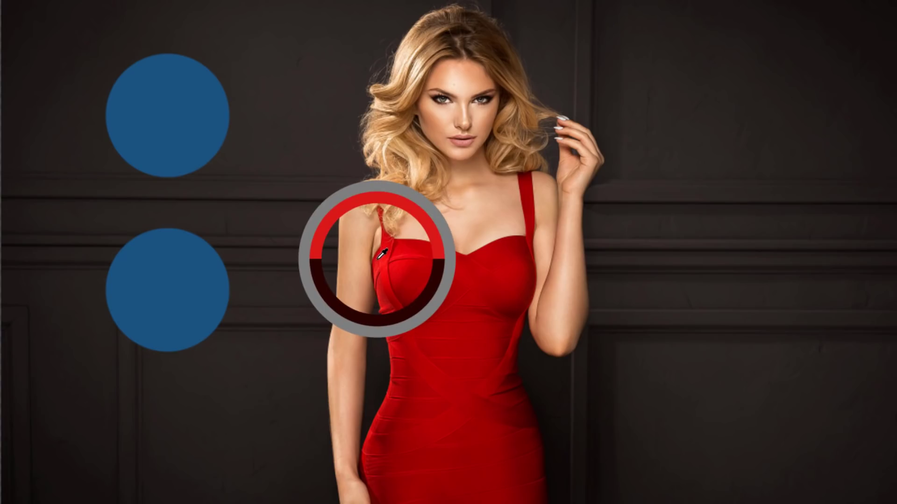
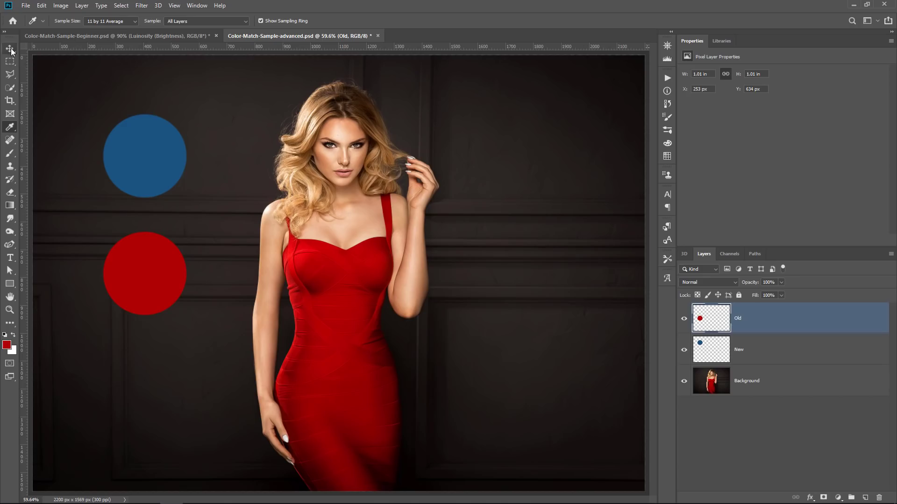
pyautogui.moveTo(156, 260); pyautogui.dragTo(155, 173)
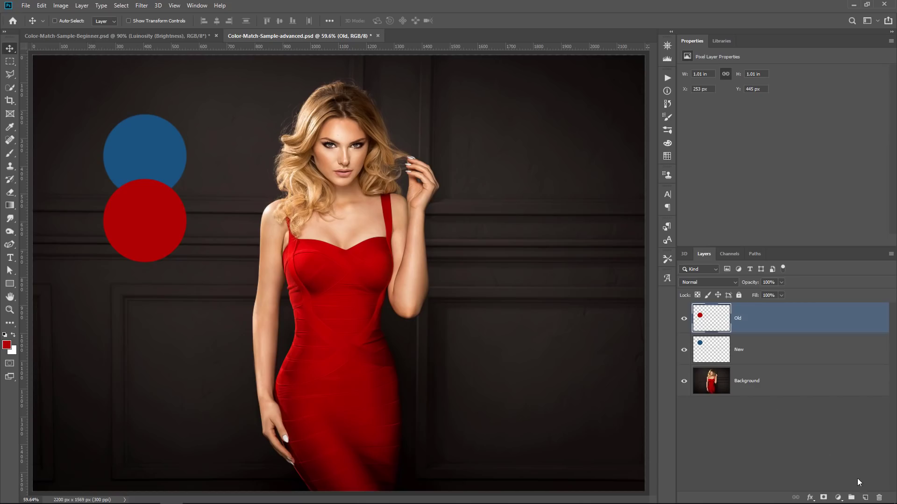
# Step: Add a new layer above Old and fill it with the blue sampled from the New circle
pyautogui.click(865, 498)
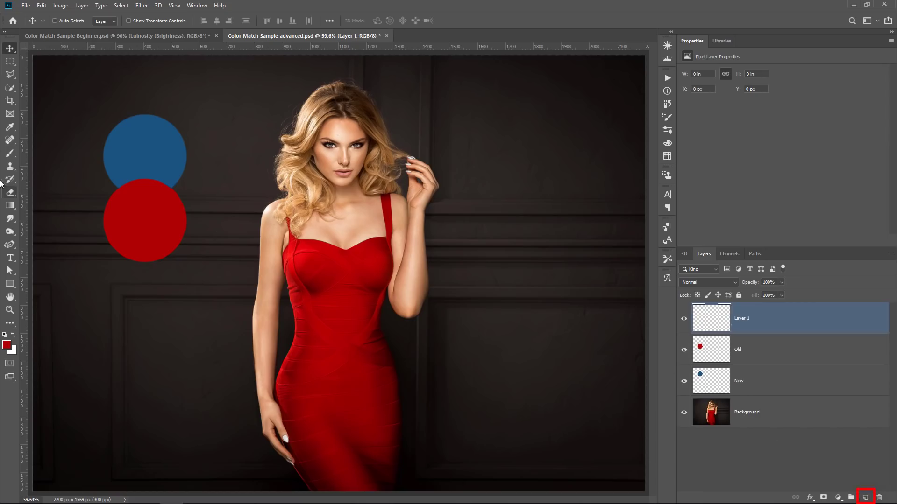
pyautogui.click(10, 127)
pyautogui.click(145, 150)
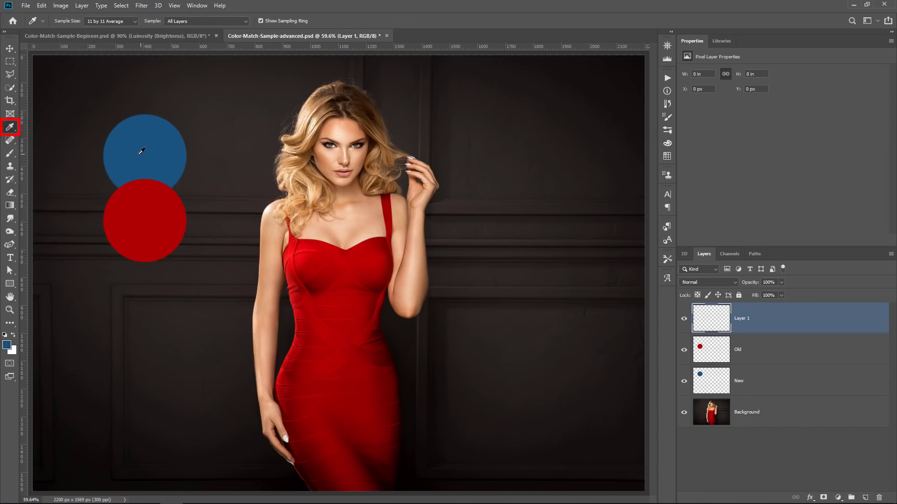
pyautogui.hotkey('alt', 'BackSpace')
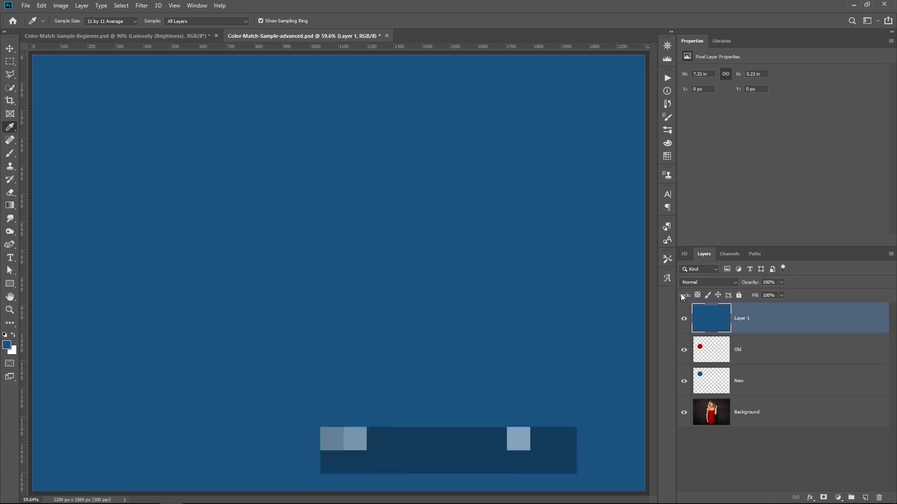
# Step: Set Layer 1's blend mode to Color and clip it to the Old layer, comparing the circle with and without it
pyautogui.click(701, 285)
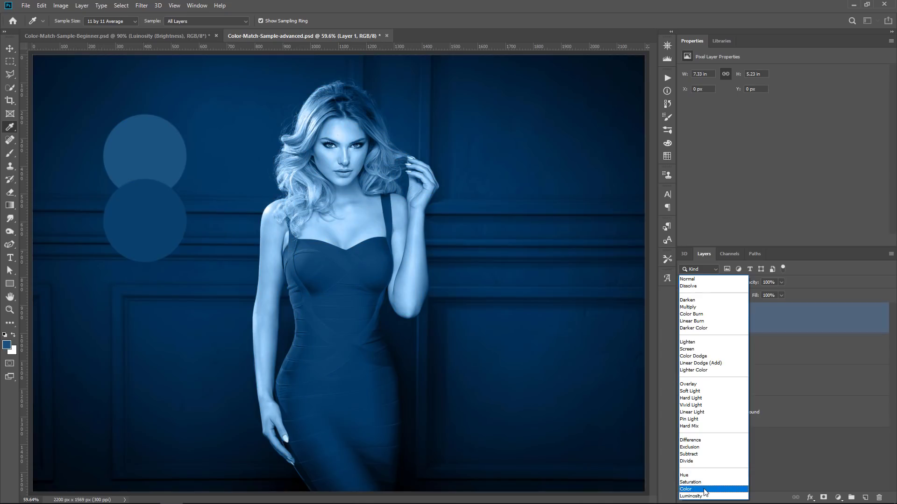
pyautogui.click(704, 489)
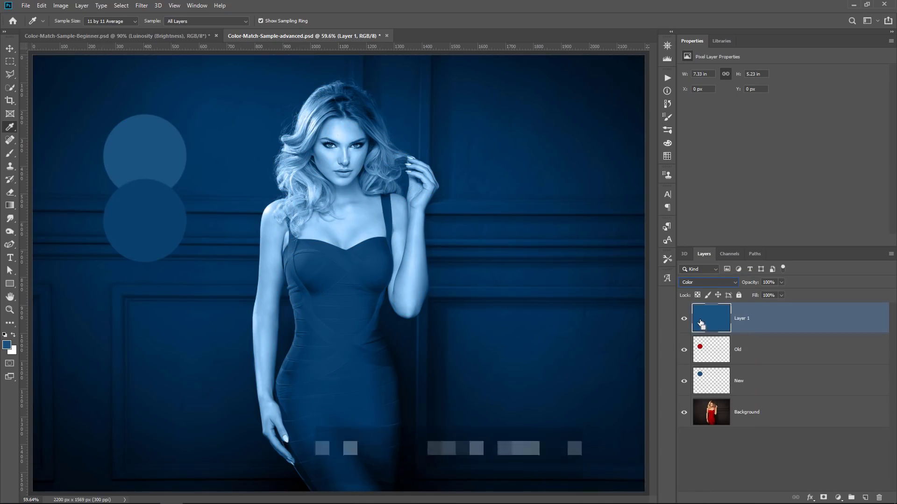
pyautogui.hotkey('ctrl', 'alt', 'g')
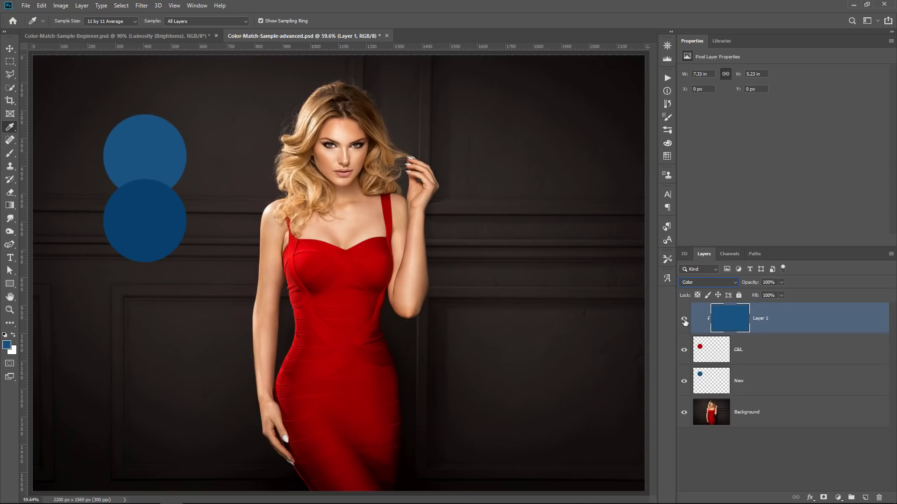
pyautogui.click(684, 320)
pyautogui.click(684, 320)
# Step: Rename Layer 1 "Color" and preview the Hue blend mode on it before keeping Color
pyautogui.doubleClick(760, 319)
pyautogui.write('Co')
pyautogui.press('Return')
pyautogui.click(718, 282)
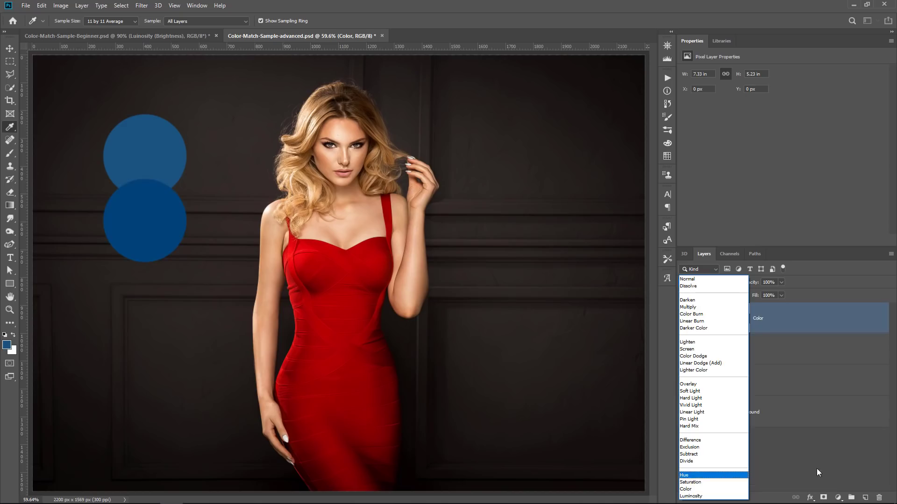
pyautogui.click(731, 489)
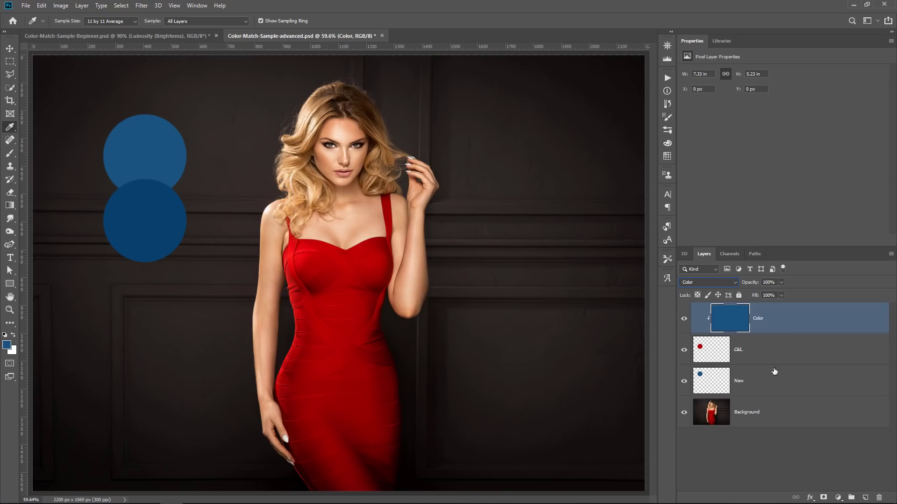
# Step: Add a Black & White adjustment layer above the Color layer
pyautogui.click(836, 497)
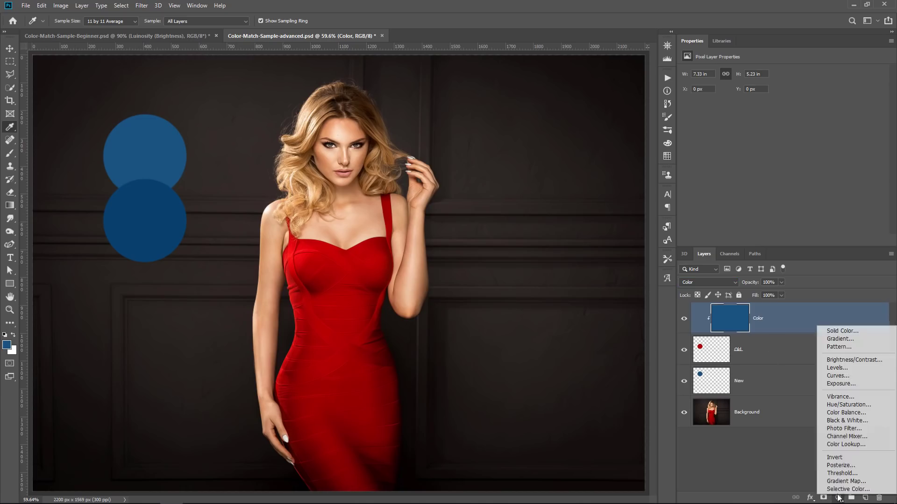
pyautogui.click(855, 422)
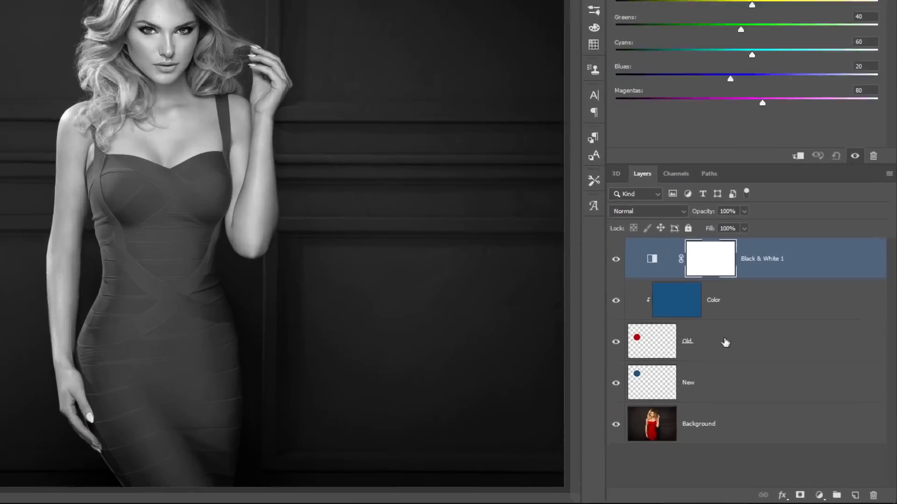
# Step: Add a Levels adjustment layer directly above the Old layer and set its blend mode to Luminosity
pyautogui.click(765, 382)
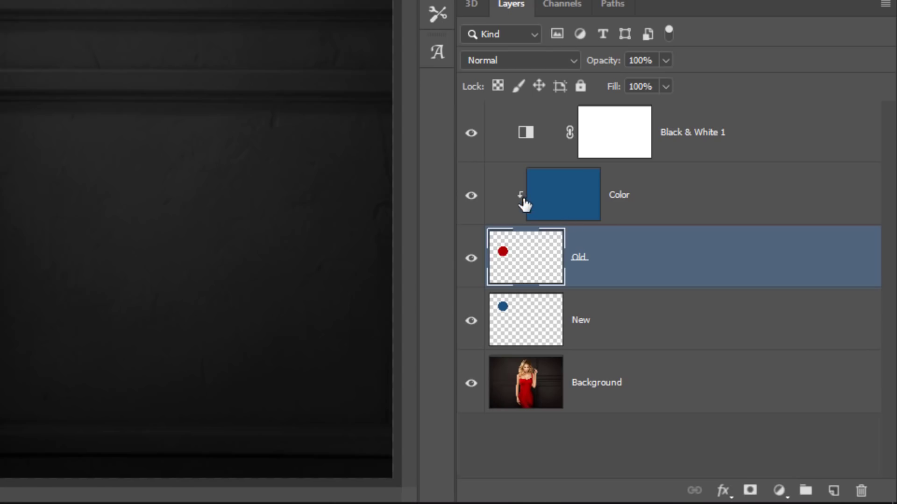
pyautogui.click(780, 488)
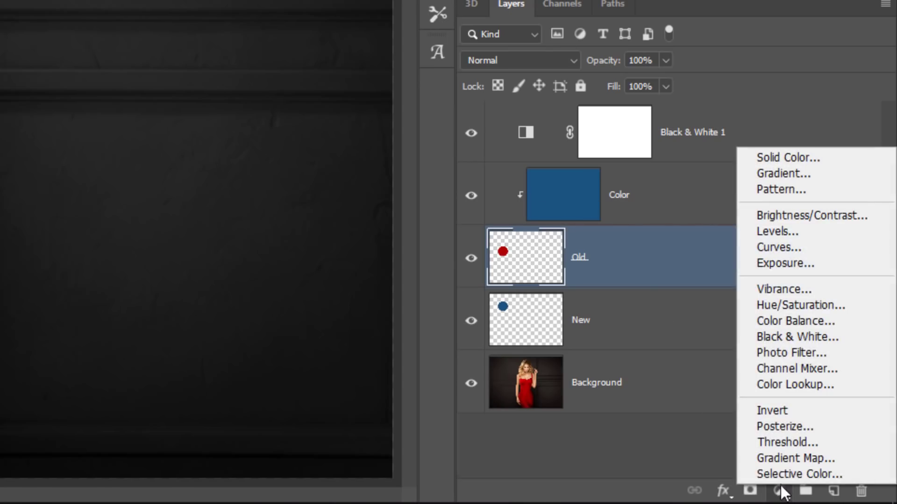
pyautogui.click(791, 232)
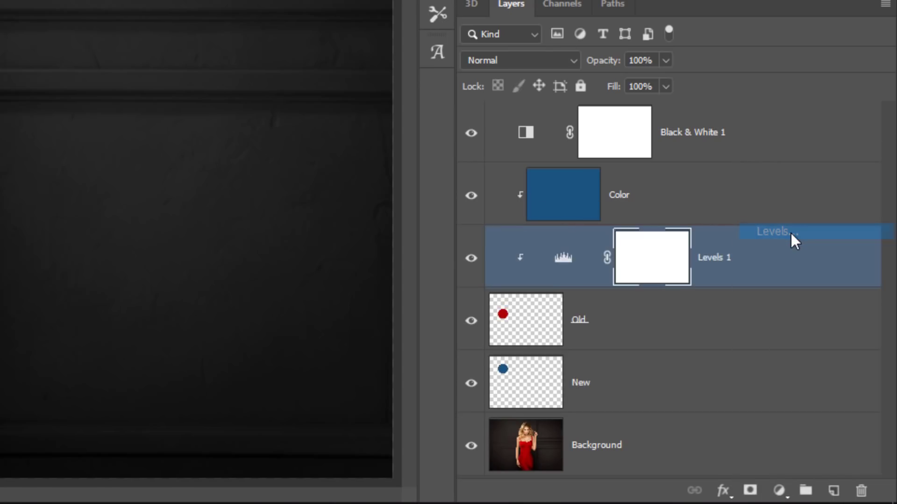
pyautogui.click(483, 62)
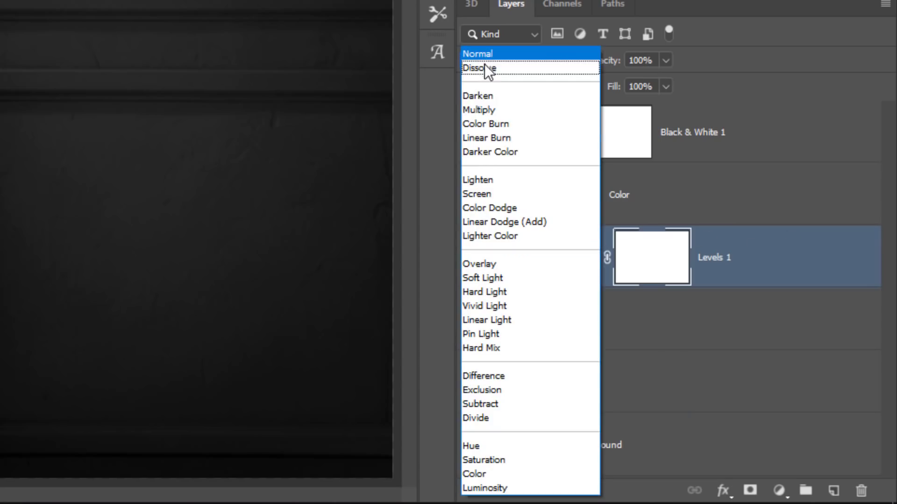
pyautogui.click(533, 487)
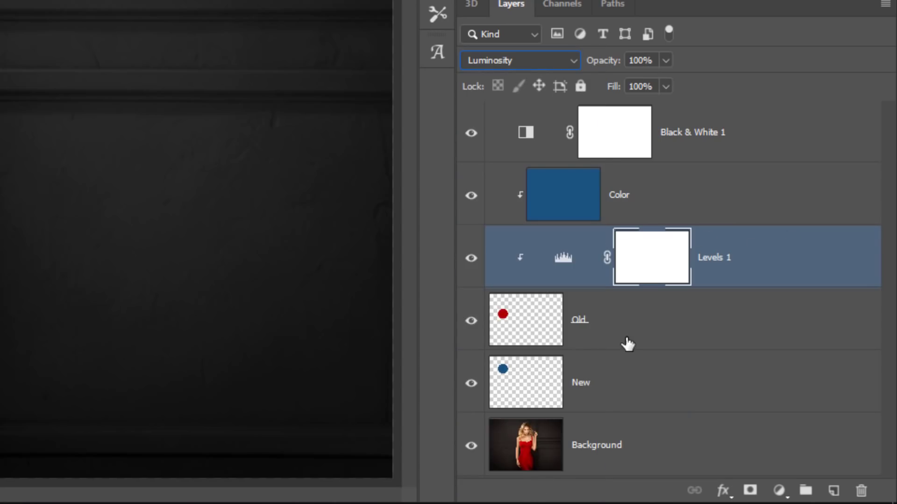
# Step: Delete the Levels 1 layer's mask and rename the layer "Brightness"
pyautogui.rightClick(646, 264)
pyautogui.click(680, 299)
pyautogui.doubleClick(631, 258)
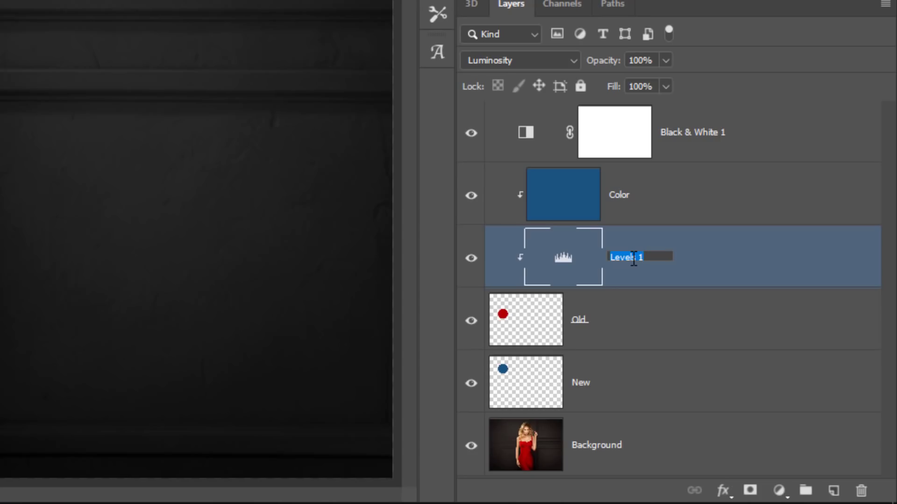
pyautogui.write('Brightness')
pyautogui.press('Return')
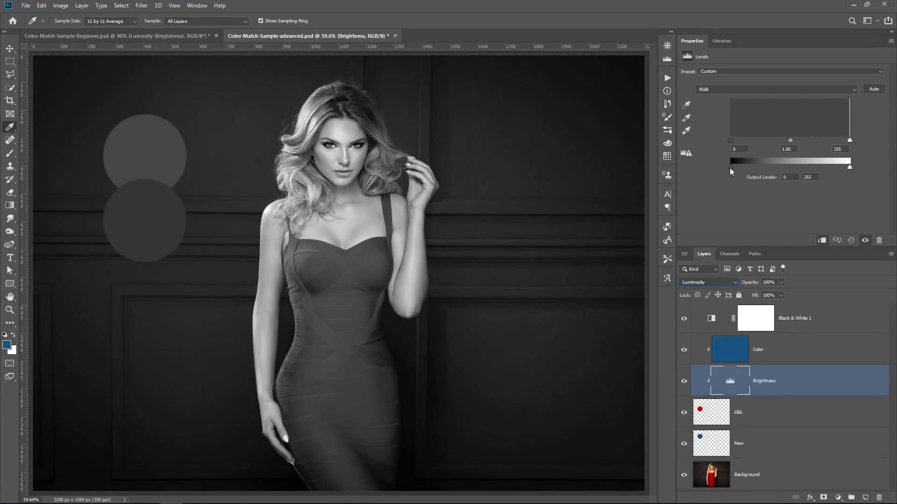
# Step: Raise the Brightness layer's output black level to 23 and hide the Black & White 1 layer
pyautogui.moveTo(737, 167); pyautogui.dragTo(742, 167)
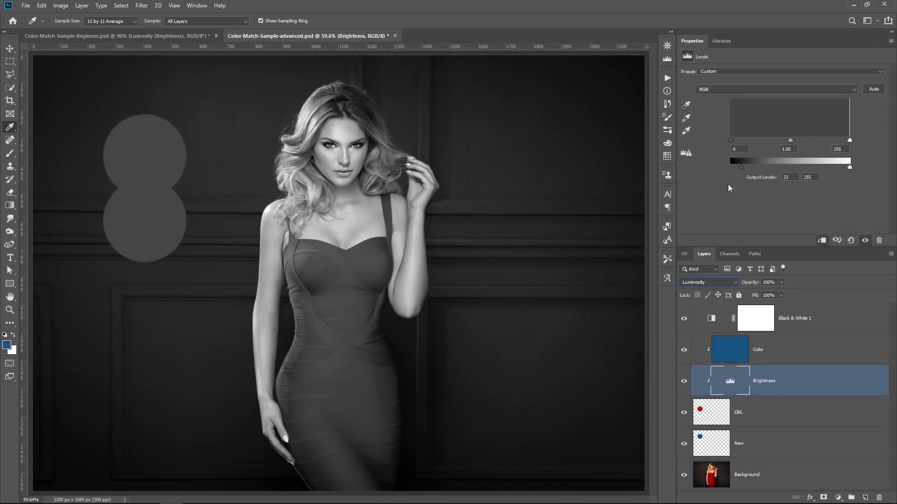
pyautogui.click(684, 318)
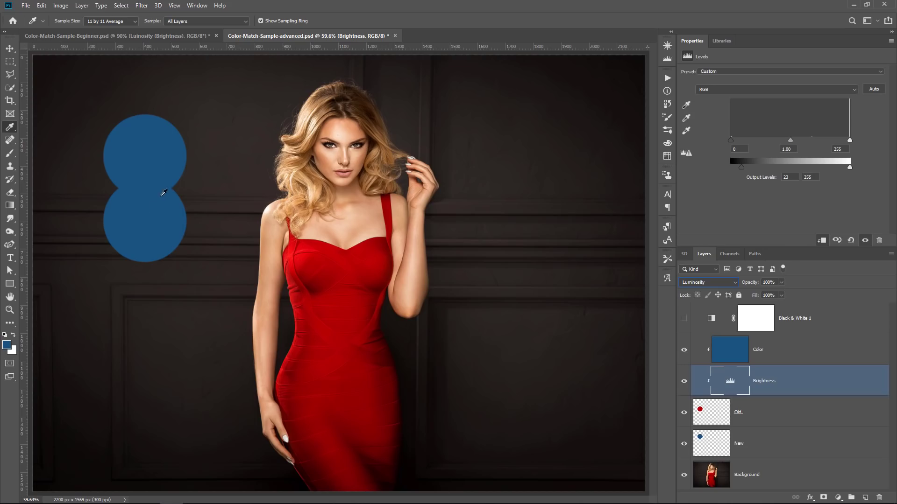
# Step: Release the Color and Brightness layers from their clipping mask on Old and group the two layers
pyautogui.click(705, 418)
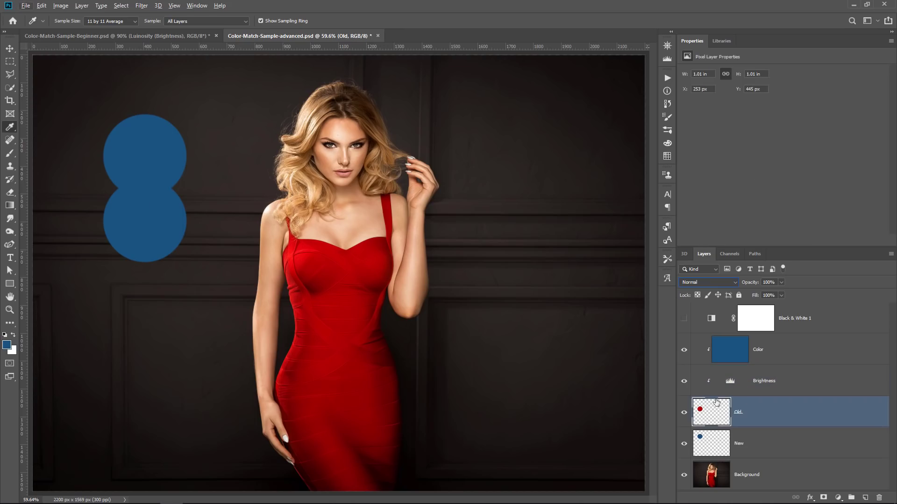
pyautogui.click(741, 354)
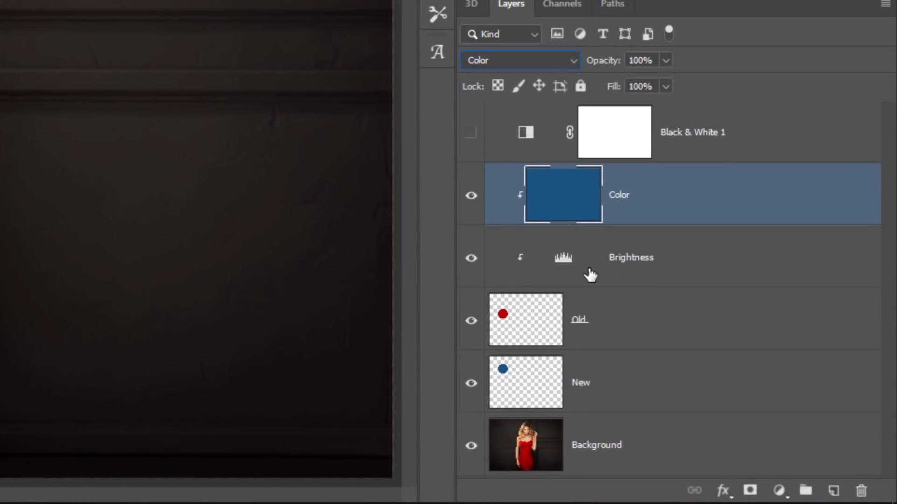
pyautogui.keyDown('shift'); pyautogui.click(581, 267); pyautogui.keyUp('shift')
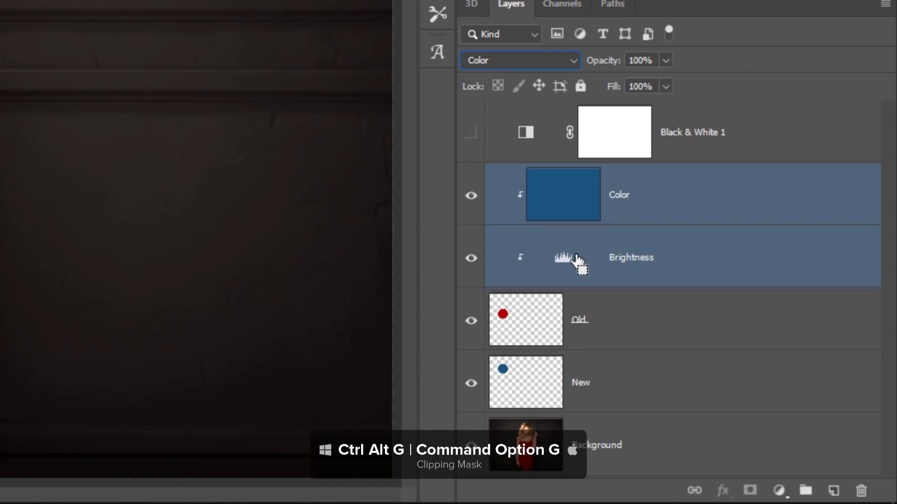
pyautogui.hotkey('ctrl', 'alt', 'g')
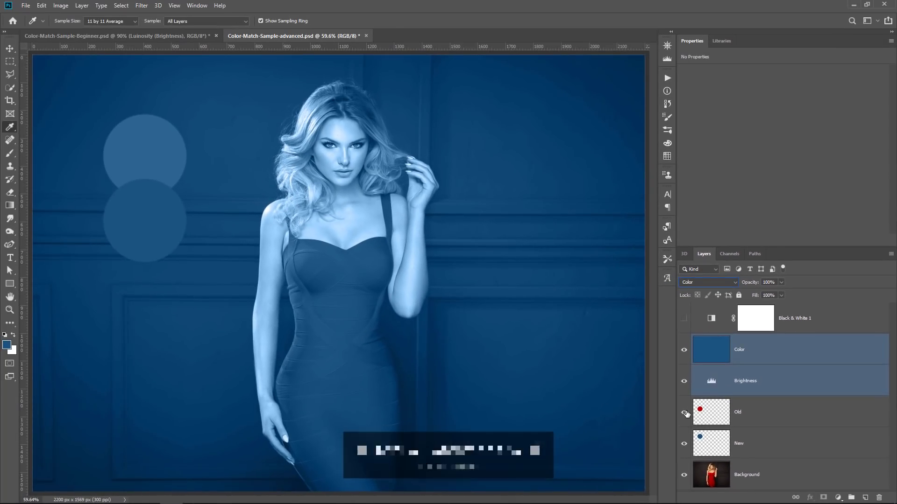
pyautogui.hotkey('ctrl', 'g')
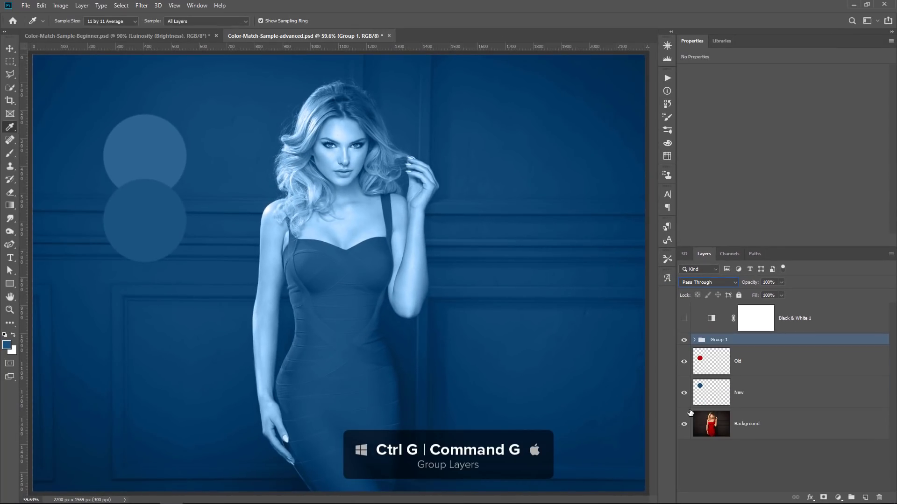
# Step: Rename the new group as Blue and hide the Blue group and the Old and New layers
pyautogui.doubleClick(719, 341)
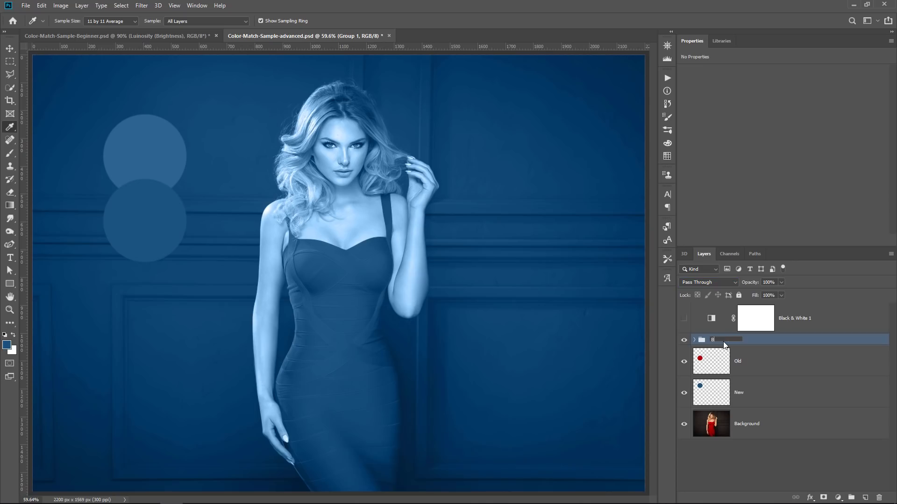
pyautogui.press('Return')
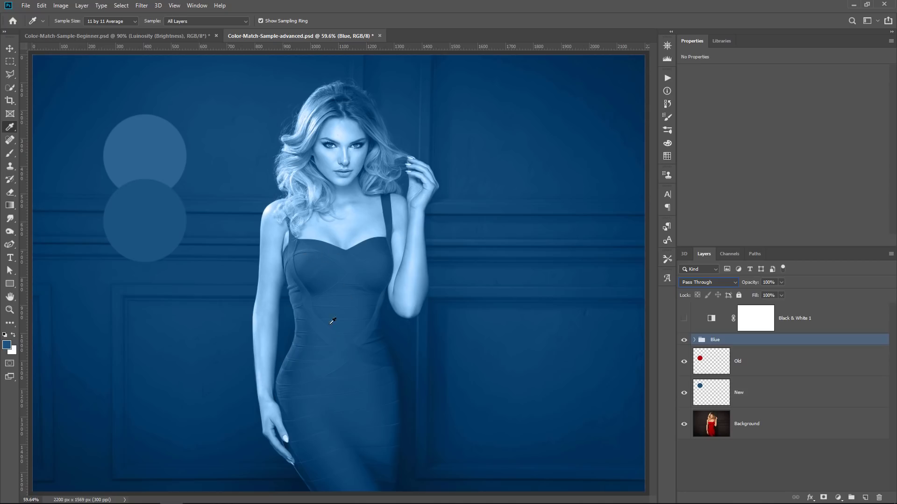
pyautogui.click(684, 341)
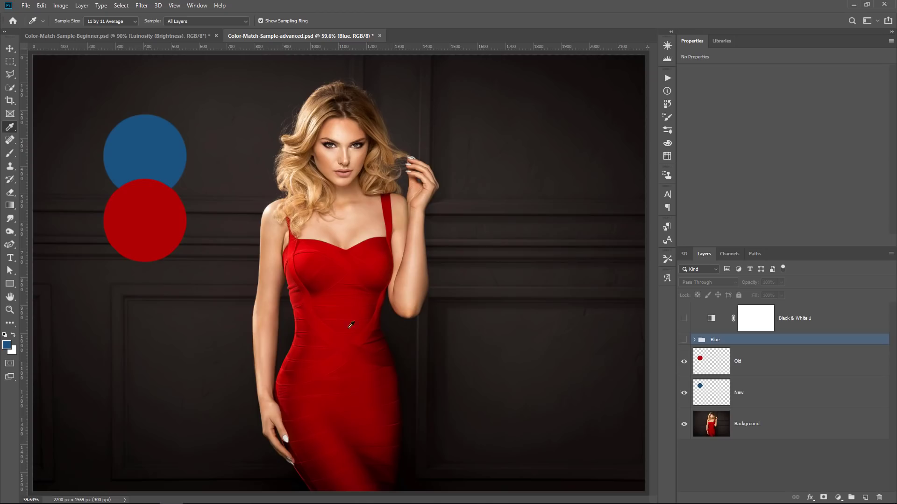
pyautogui.moveTo(684, 363); pyautogui.dragTo(684, 400)
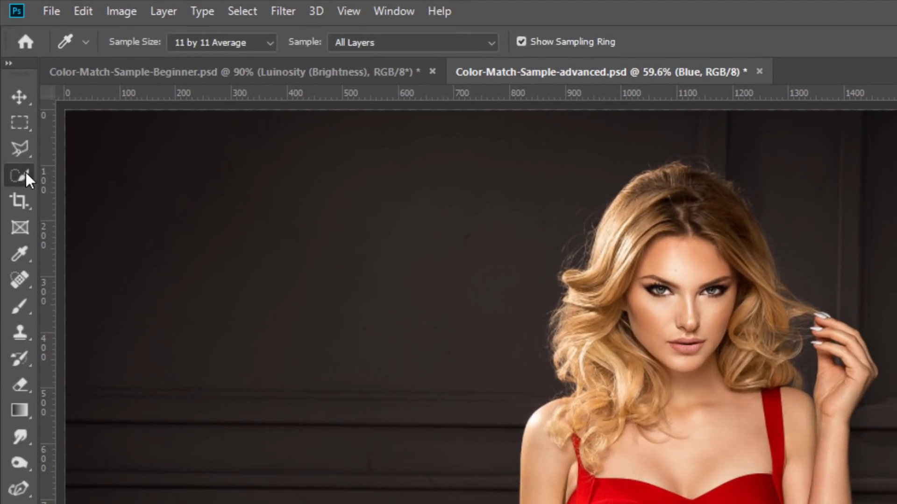
# Step: Select the main body of the red dress on the Background layer using the Quick Selection tool at brush size 100
pyautogui.click(26, 172)
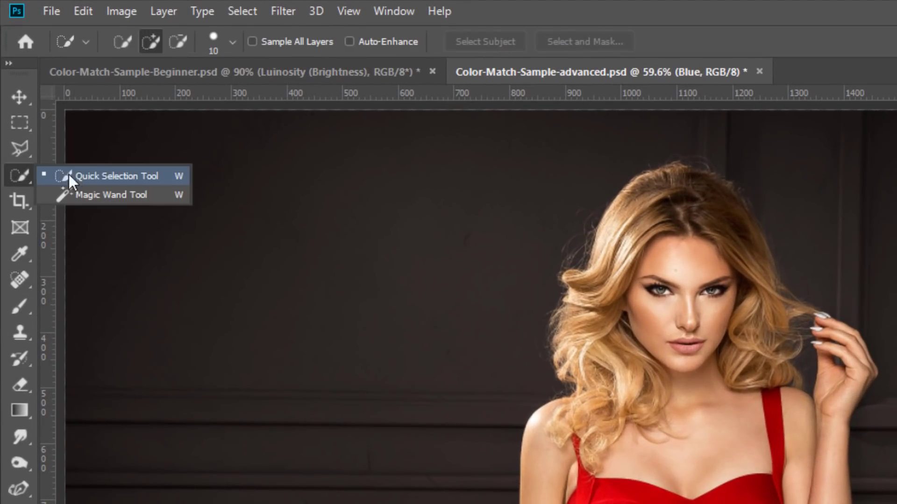
pyautogui.click(86, 175)
pyautogui.press(']')
pyautogui.press(']')
pyautogui.press(']')
pyautogui.press(']')
pyautogui.press(']')
pyautogui.press(']')
pyautogui.press(']')
pyautogui.press(']')
pyautogui.press(']')
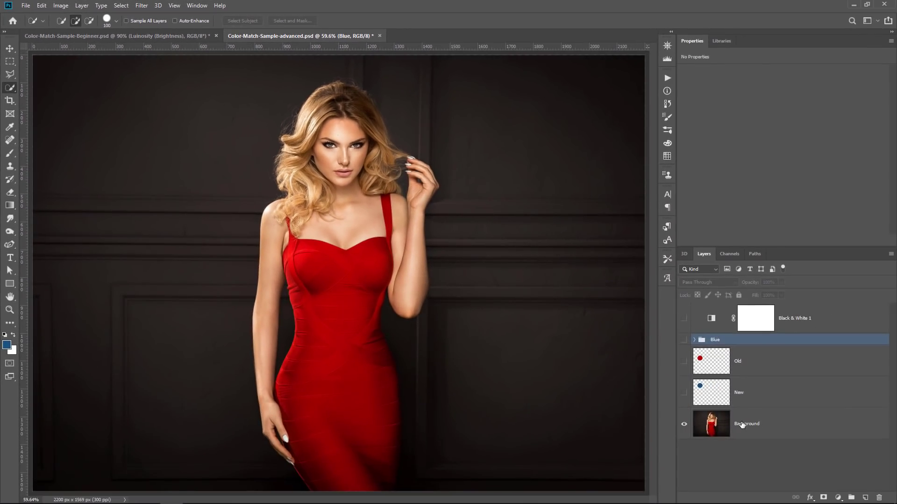
pyautogui.click(742, 425)
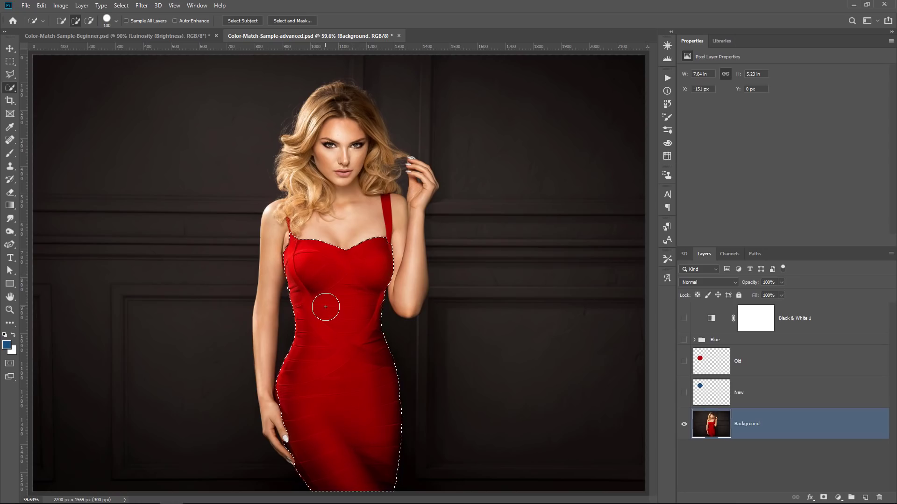
# Step: Add the dress's shoulder straps to the selection using progressively smaller Quick Selection brush sizes
pyautogui.press('[')
pyautogui.press('[')
pyautogui.press('[')
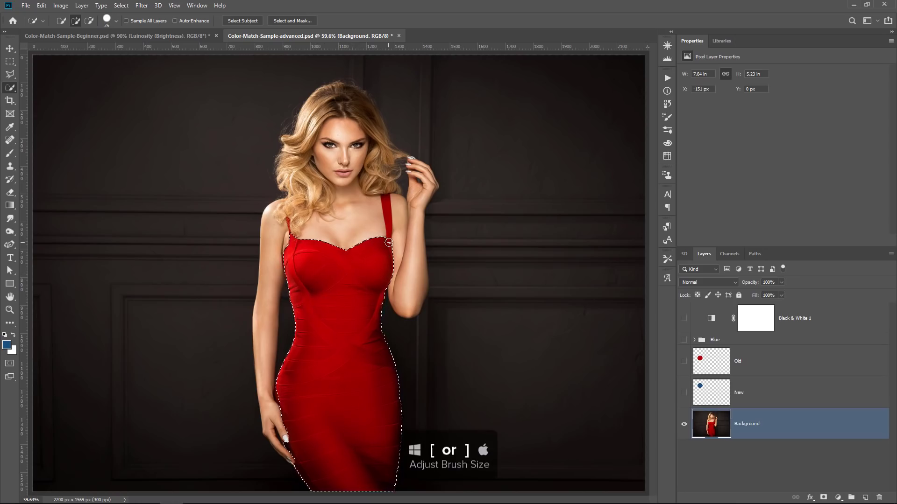
pyautogui.moveTo(389, 242); pyautogui.dragTo(387, 223)
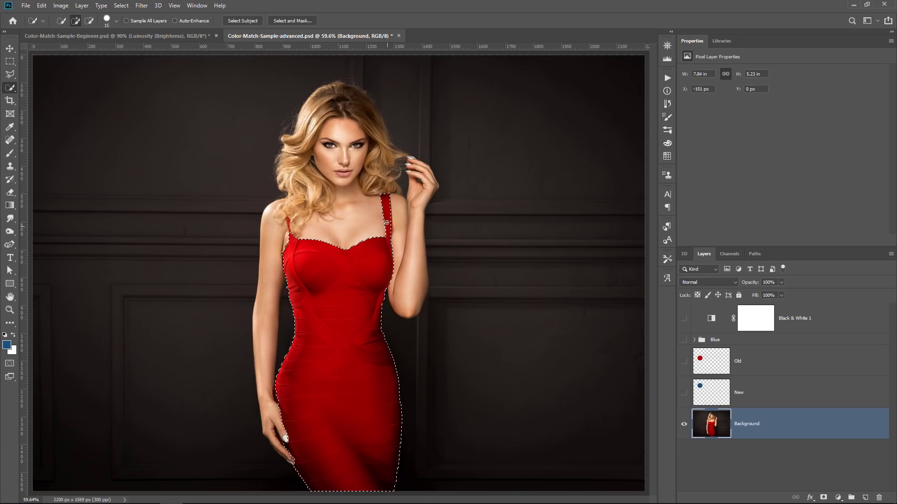
pyautogui.press('[')
pyautogui.press('[')
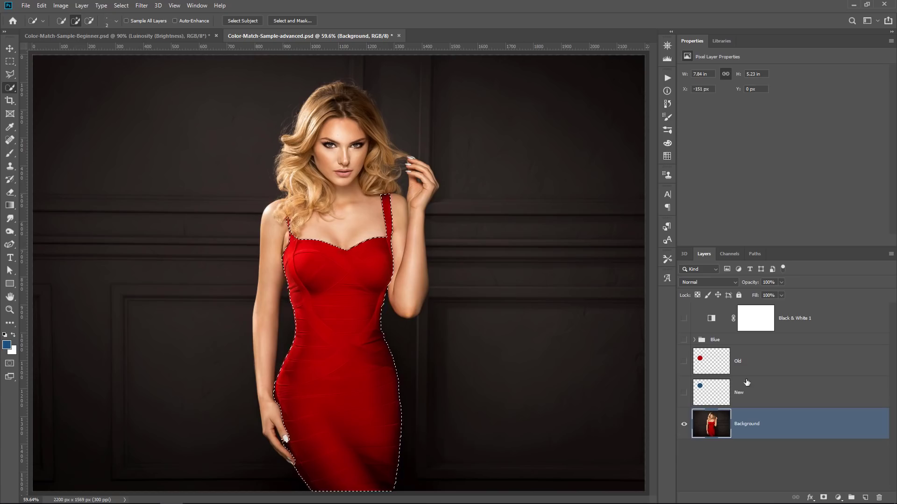
# Step: Show the Blue group and add a layer mask to it from the dress selection
pyautogui.click(712, 341)
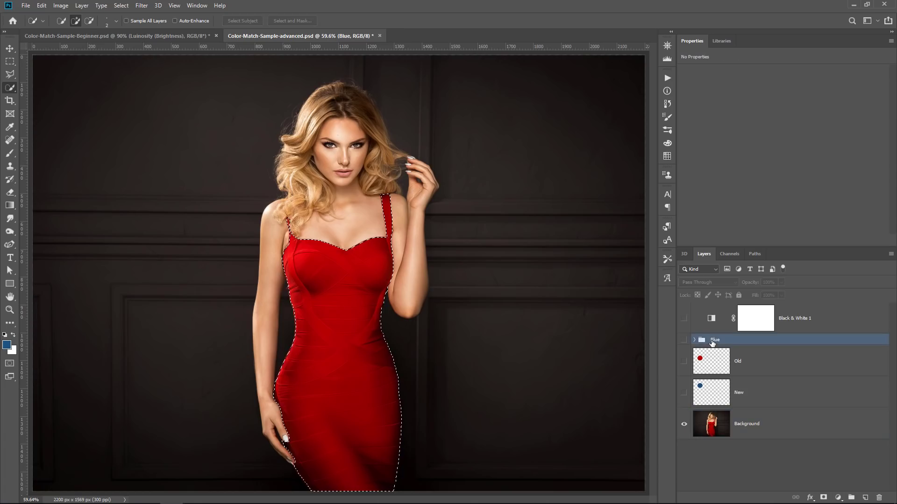
pyautogui.click(683, 341)
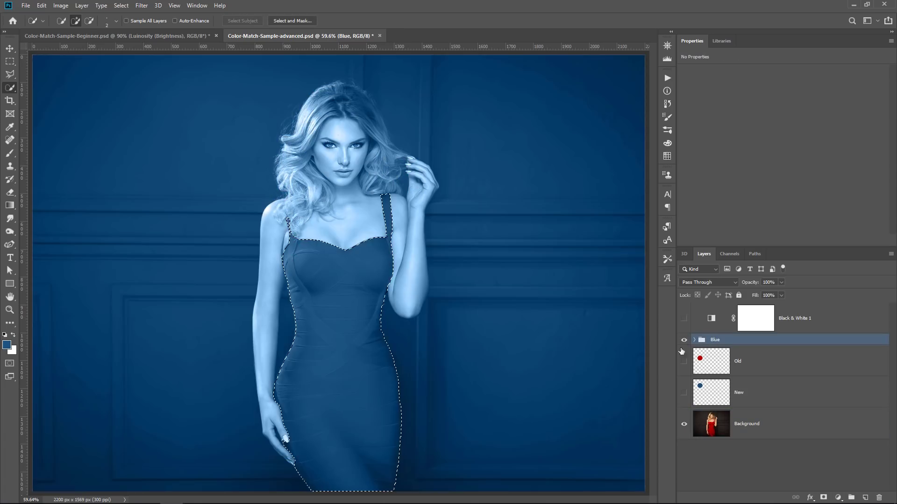
pyautogui.click(823, 498)
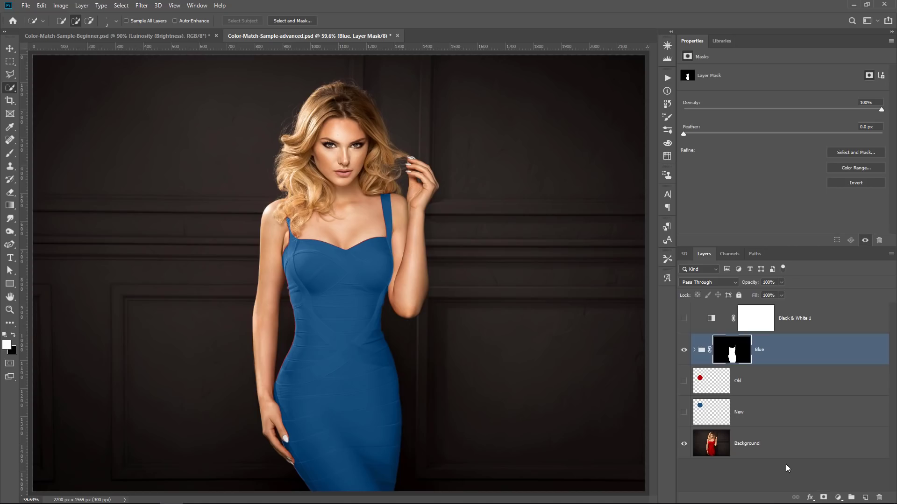
# Step: Show the New layer and move it directly above the Blue group
pyautogui.press('v')
pyautogui.click(683, 412)
pyautogui.click(693, 411)
pyautogui.moveTo(692, 411); pyautogui.dragTo(728, 331)
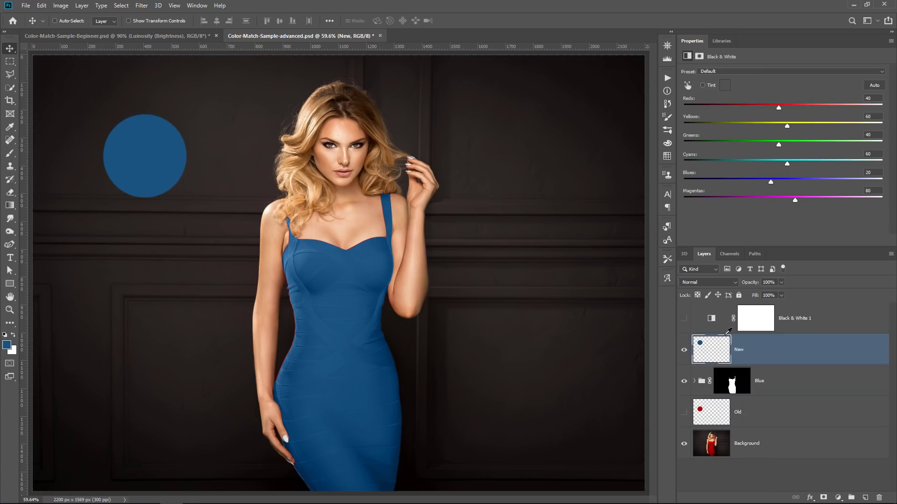
pyautogui.click(728, 330)
pyautogui.click(719, 352)
# Step: Compare the New circle against the dress, return it to the upper-left backdrop, and toggle the Blue group's visibility
pyautogui.moveTo(150, 157); pyautogui.dragTo(345, 323)
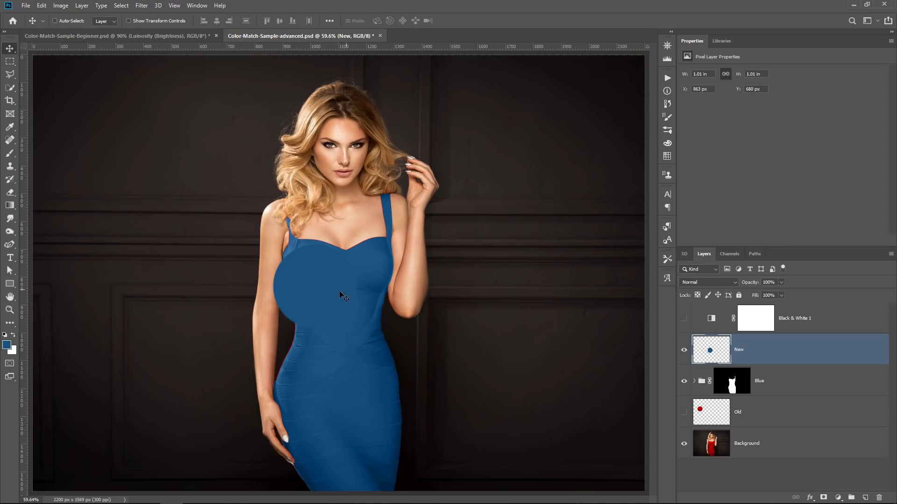
pyautogui.moveTo(334, 293); pyautogui.dragTo(122, 158)
pyautogui.click(684, 382)
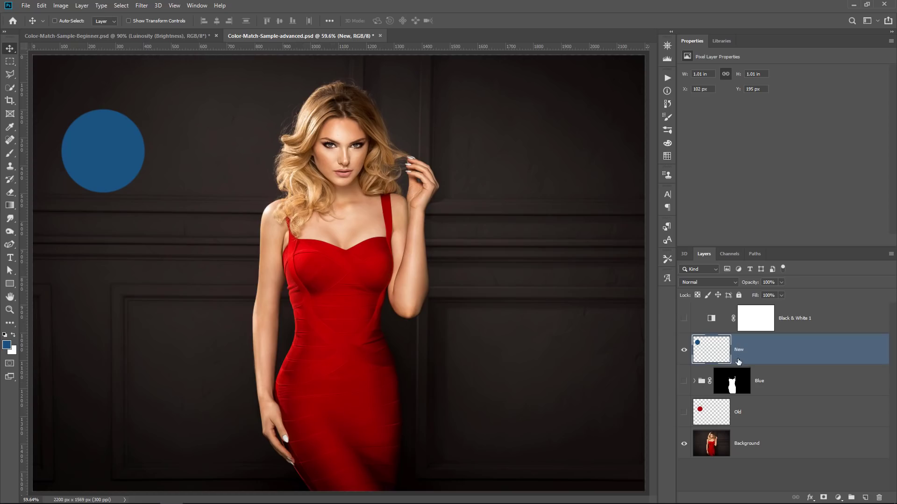
pyautogui.click(684, 381)
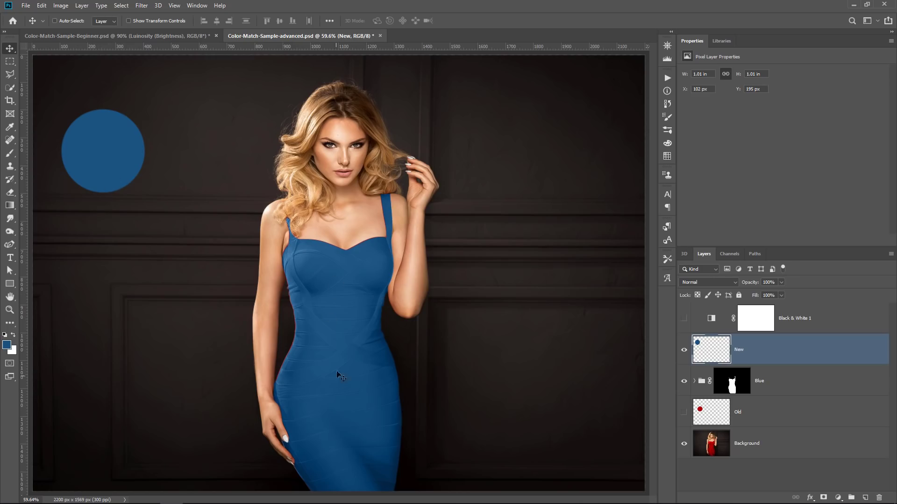
# Step: Add a reversed radial Gradient Overlay to the New layer in Luminosity mode at 150% scale, comparing the circle with and without it
pyautogui.doubleClick(799, 353)
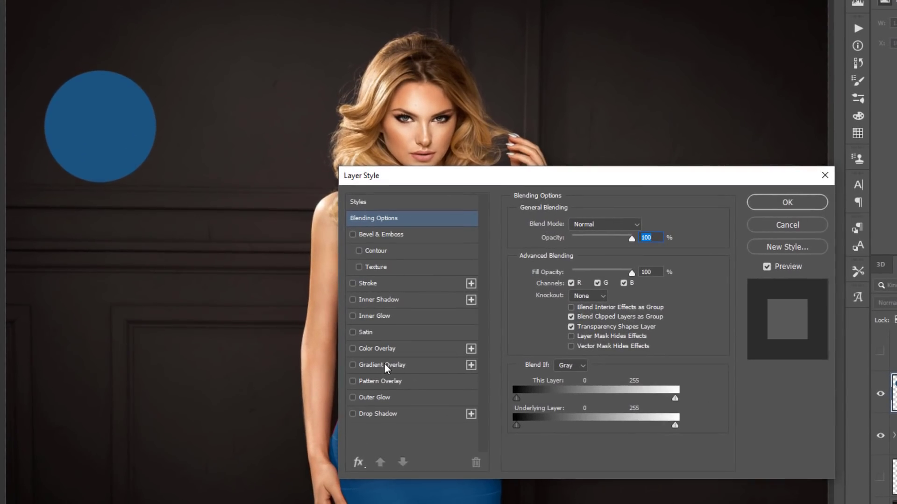
pyautogui.click(320, 329)
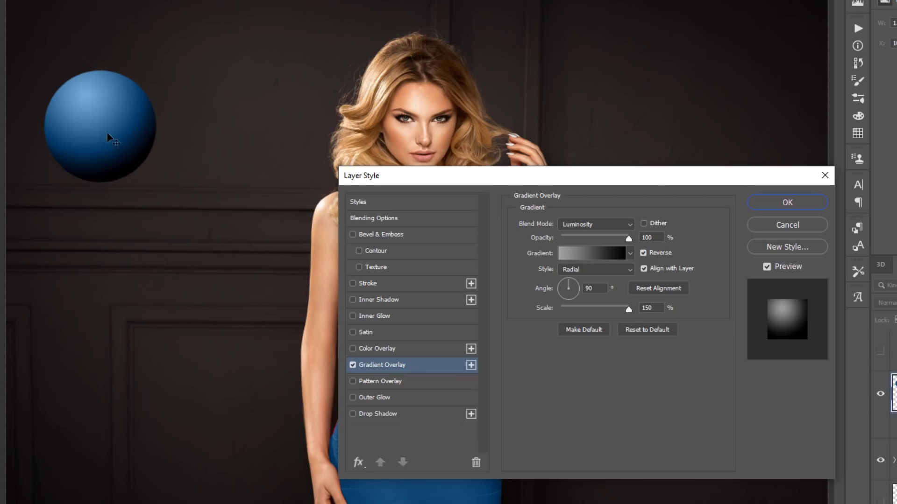
pyautogui.click(785, 201)
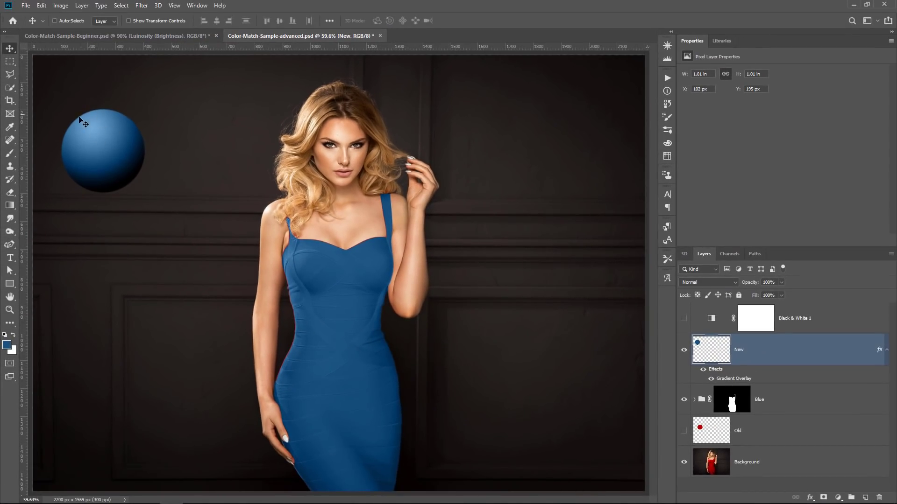
pyautogui.click(702, 369)
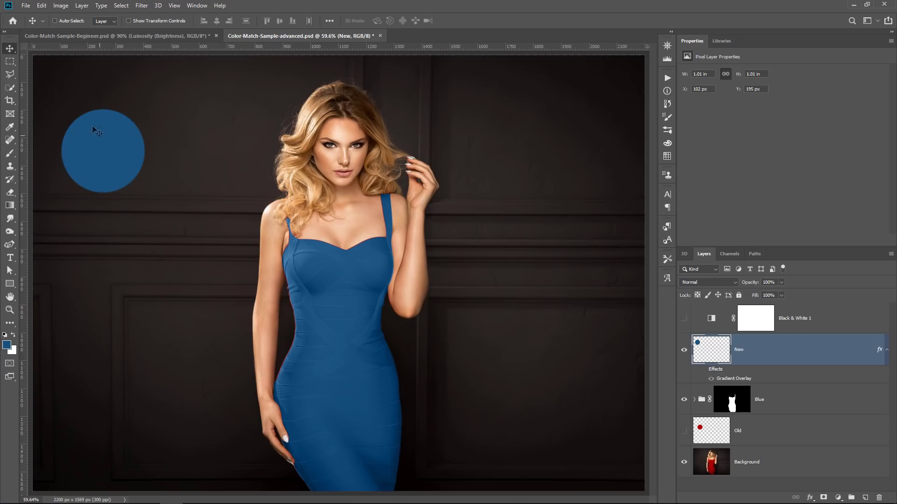
pyautogui.click(703, 369)
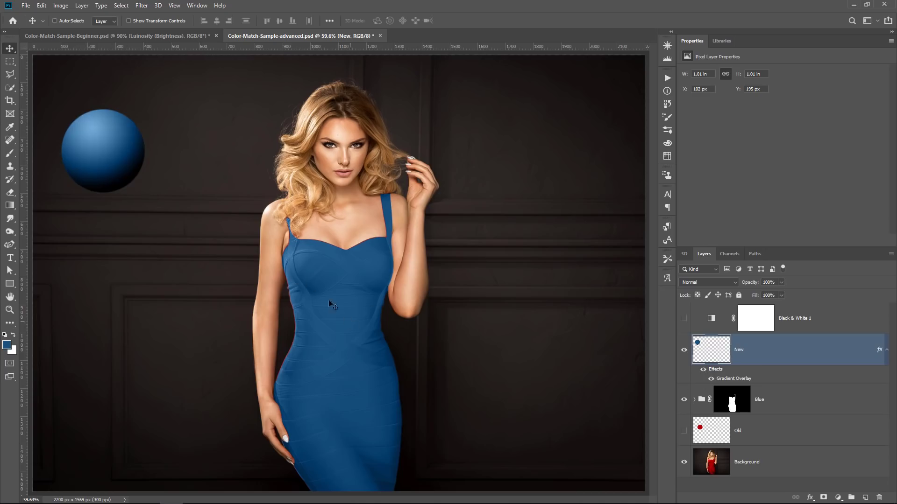
# Step: Expand the Blue group, select the Brightness layer and toggle its visibility to check its effect on the dress
pyautogui.click(694, 400)
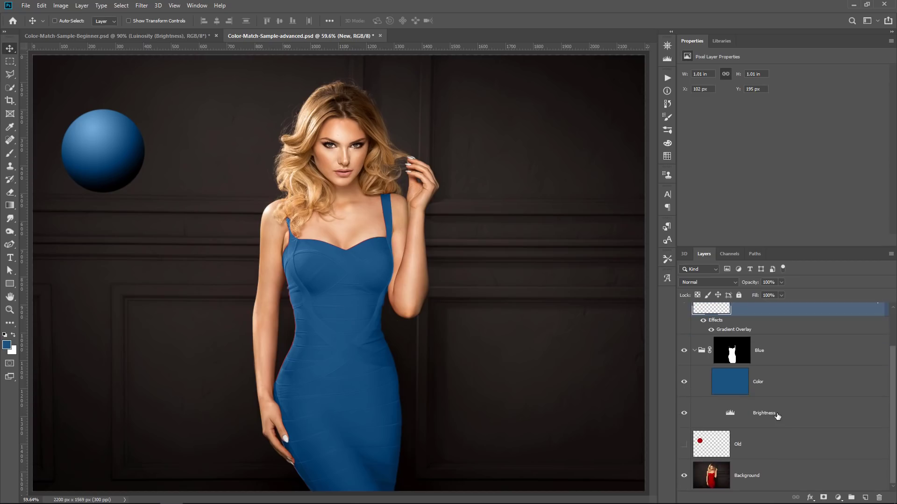
pyautogui.click(772, 415)
pyautogui.click(684, 413)
pyautogui.click(684, 414)
pyautogui.click(684, 413)
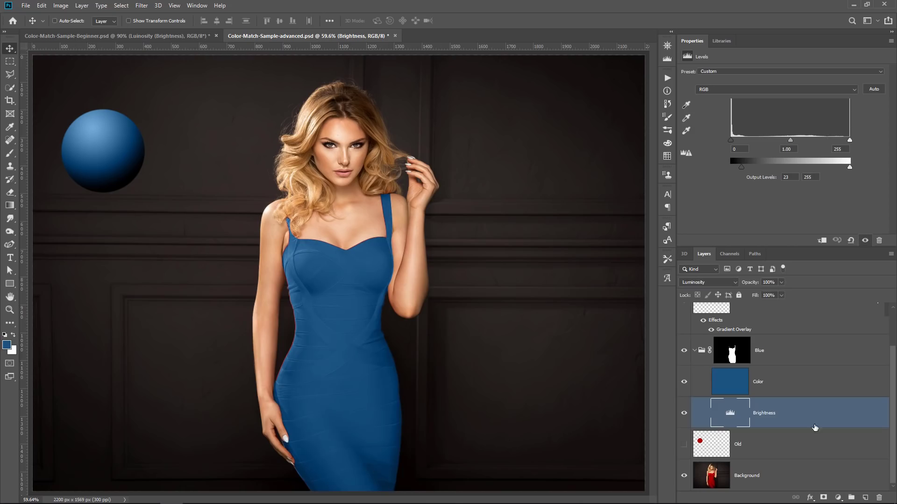
# Step: Split the Brightness layer's Blend If Underlying Layer black point to 10 / 119
pyautogui.doubleClick(850, 421)
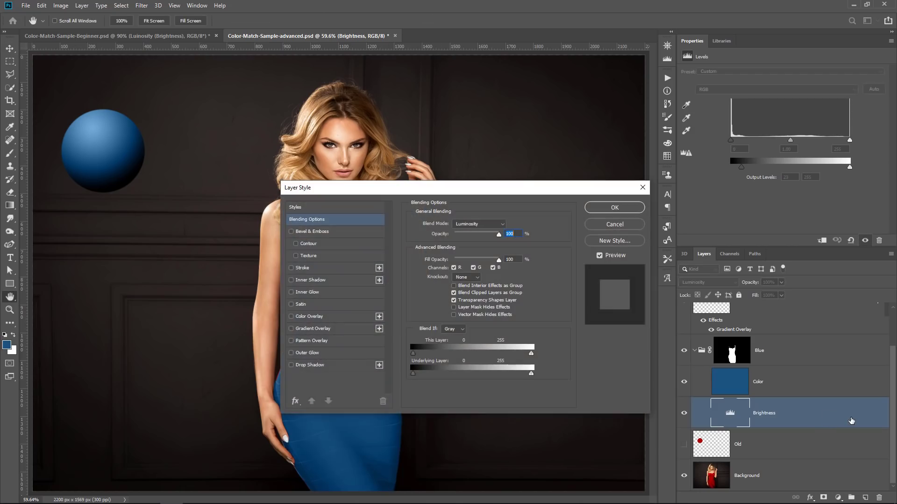
pyautogui.moveTo(484, 185); pyautogui.dragTo(712, 68)
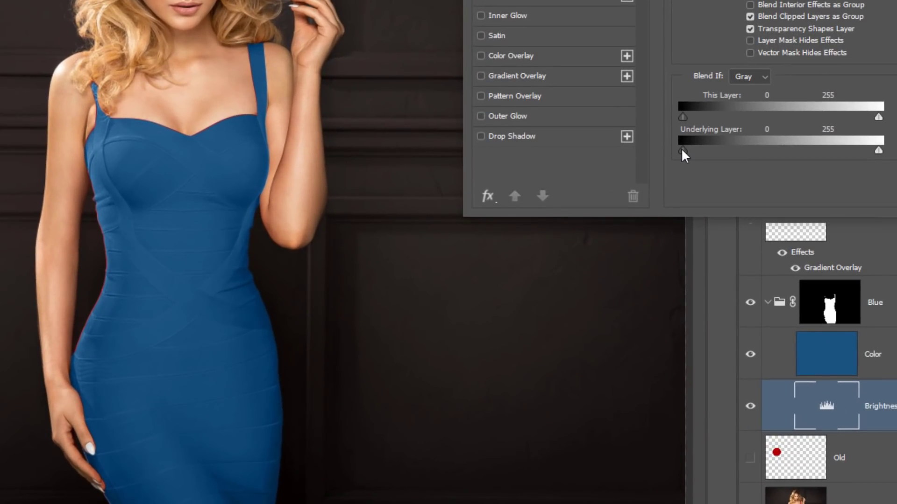
pyautogui.moveTo(691, 149); pyautogui.dragTo(712, 148)
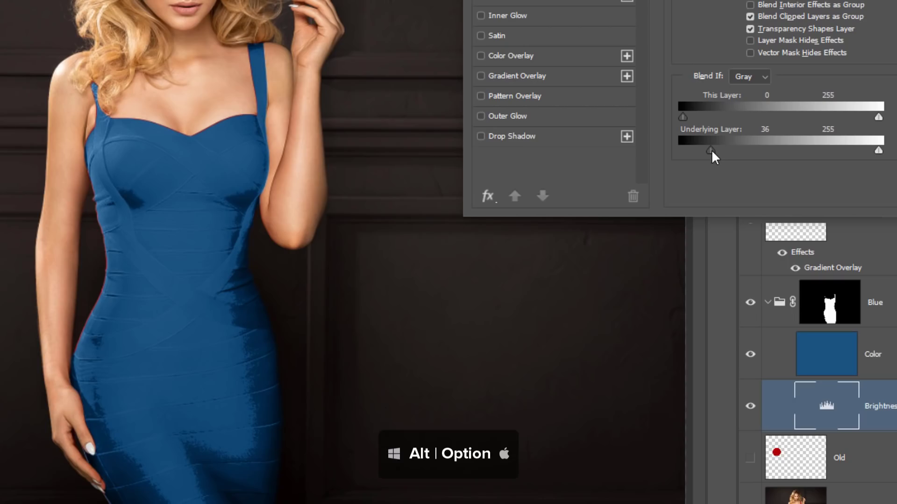
pyautogui.moveTo(713, 147); pyautogui.dragTo(775, 145)
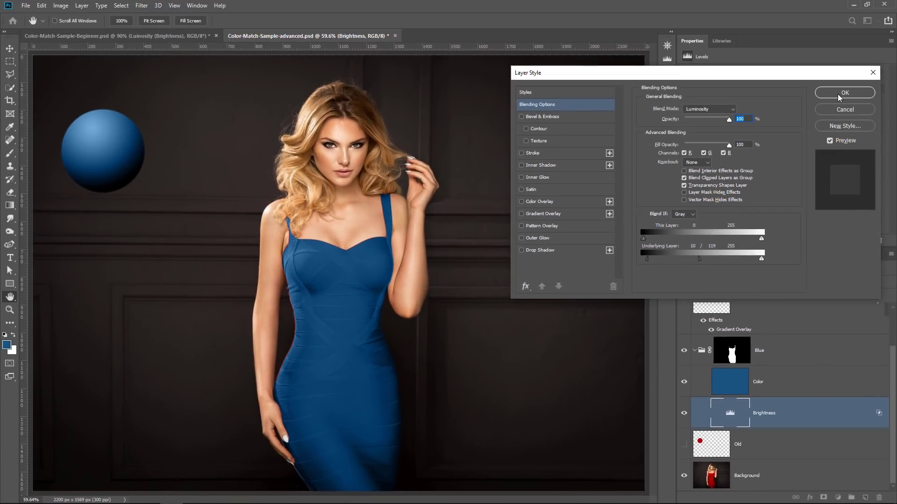
pyautogui.click(839, 97)
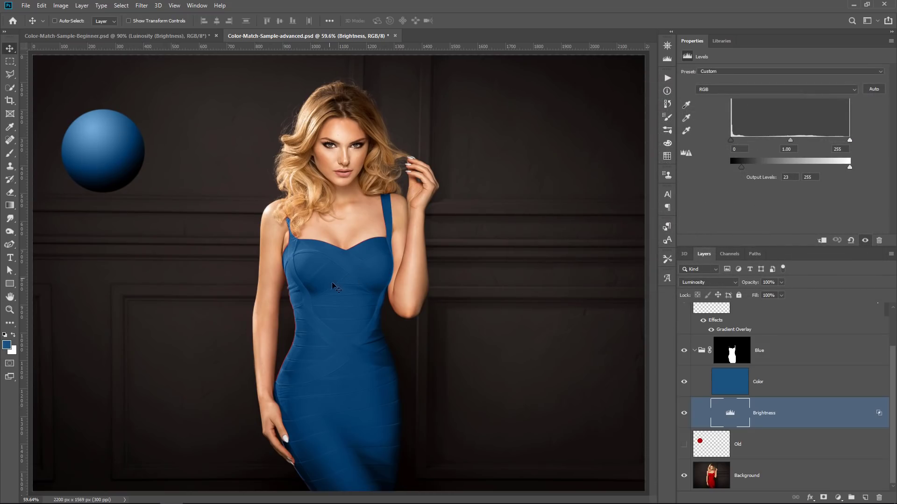
# Step: Compare the New circle against the dress with its effects hidden, return it to the backdrop and hide the layer
pyautogui.scroll(2, 722, 364)
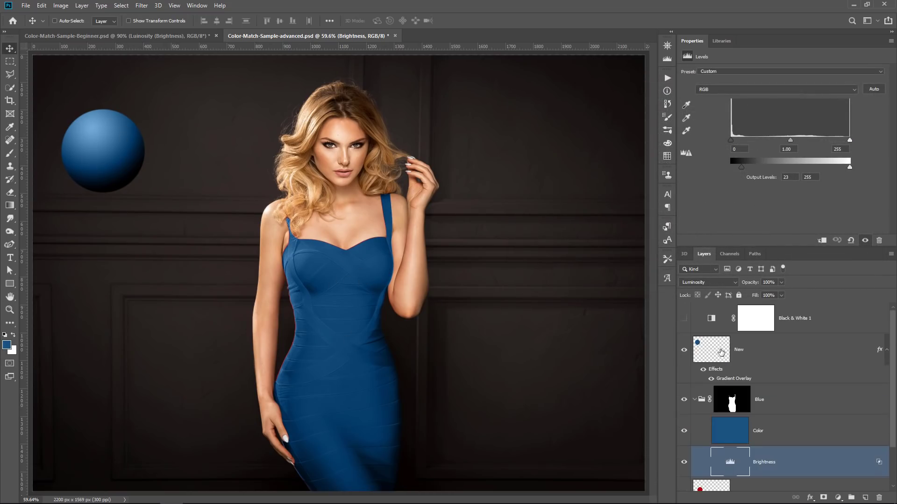
pyautogui.click(722, 353)
pyautogui.moveTo(113, 171); pyautogui.dragTo(386, 344)
pyautogui.click(703, 372)
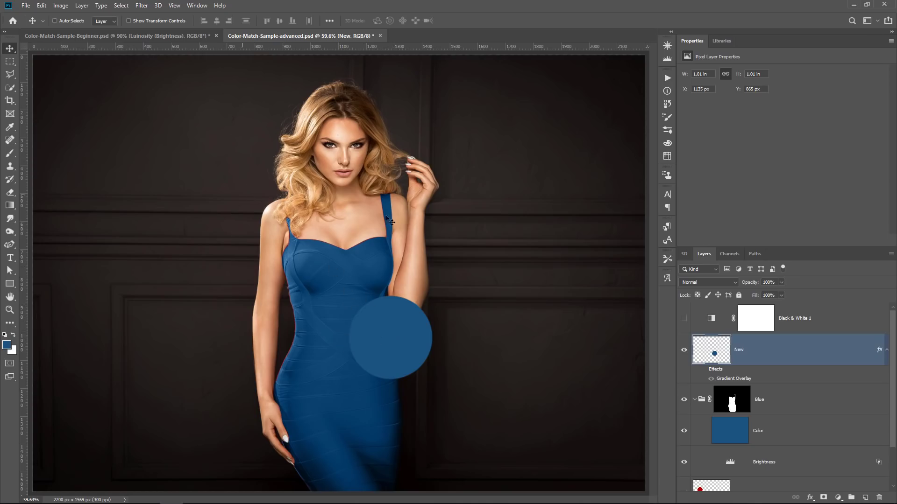
pyautogui.moveTo(364, 316); pyautogui.dragTo(136, 141)
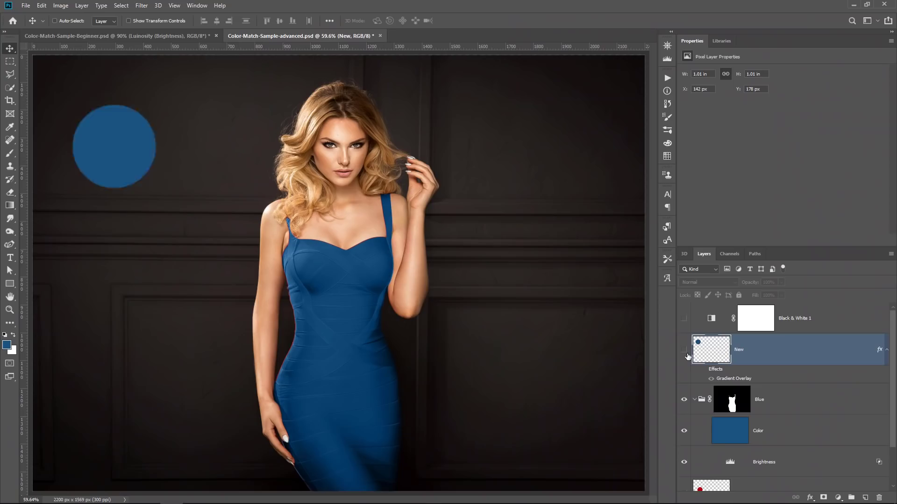
pyautogui.click(687, 356)
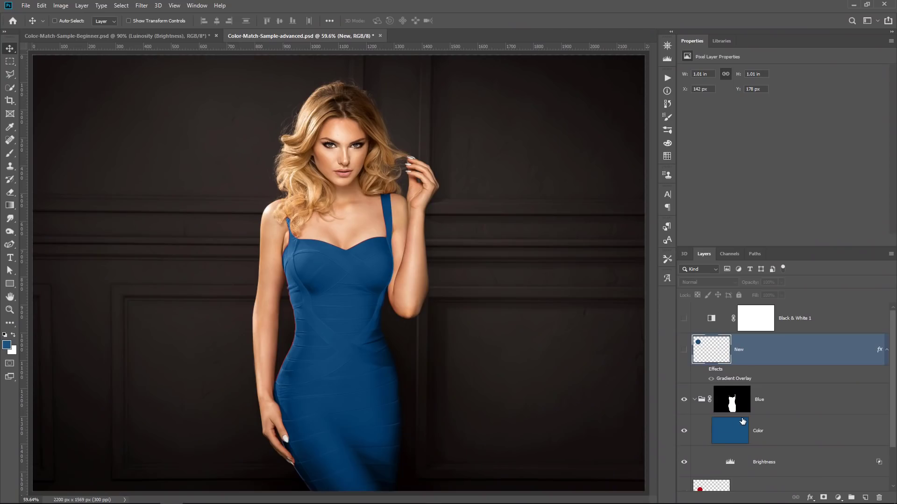
# Step: Hide the Brightness layer, select the Color layer and preview the Hue blend mode while keeping the layer in Color mode
pyautogui.scroll(-2, 742, 421)
pyautogui.click(684, 412)
pyautogui.click(787, 388)
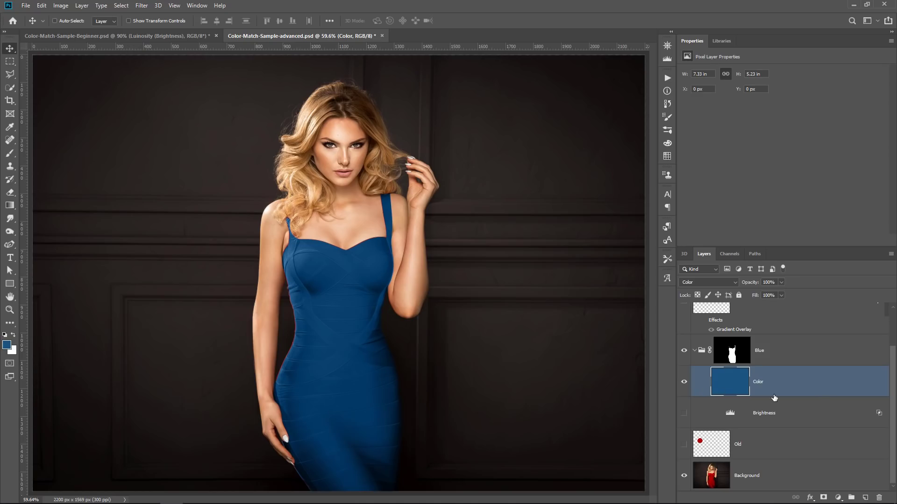
pyautogui.click(717, 284)
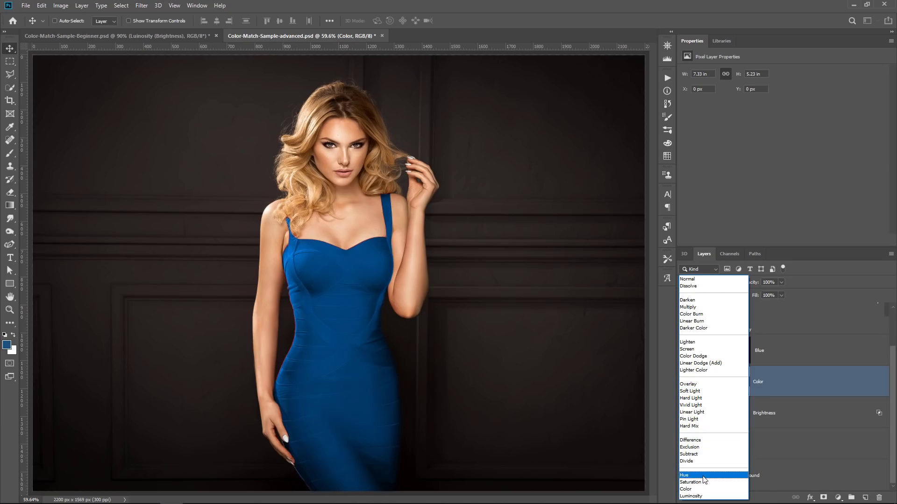
pyautogui.click(813, 383)
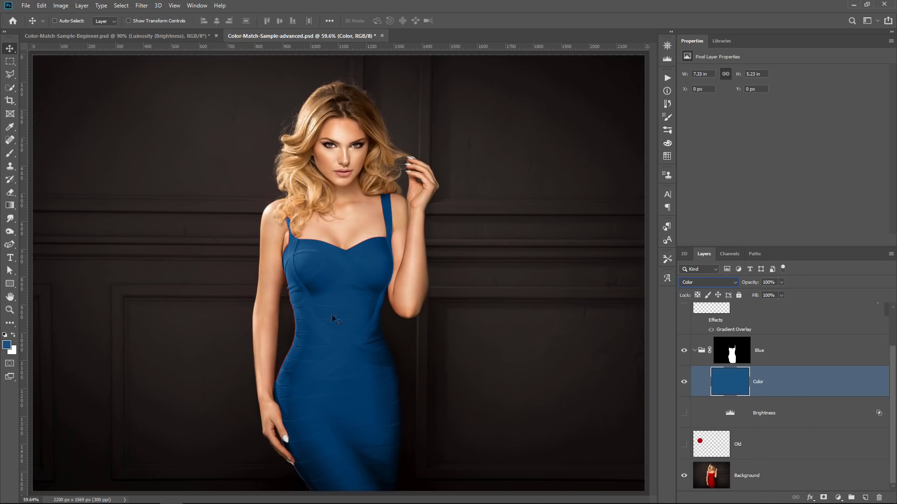
# Step: Toggle the Brightness layer's visibility to compare the dress with and without it, leaving the layer shown
pyautogui.click(684, 413)
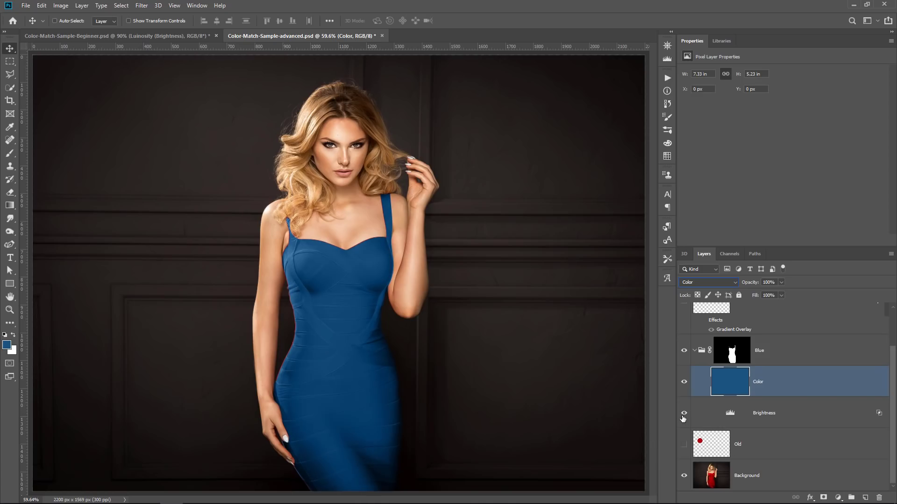
pyautogui.click(683, 416)
pyautogui.click(682, 415)
# Step: Paint white on the Blue group's mask along the dress's waist edge to cover the red fringe, with the group collapsed
pyautogui.click(10, 310)
pyautogui.moveTo(295, 351); pyautogui.dragTo(336, 318)
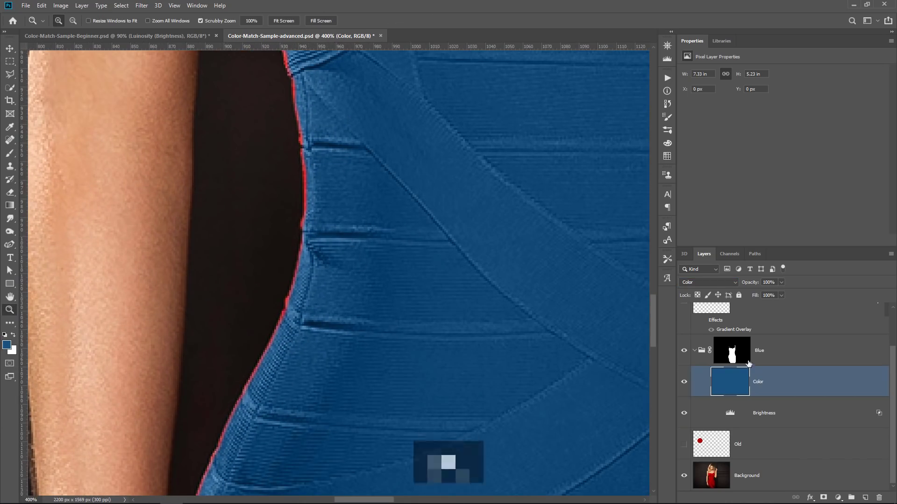
pyautogui.click(729, 360)
pyautogui.click(694, 351)
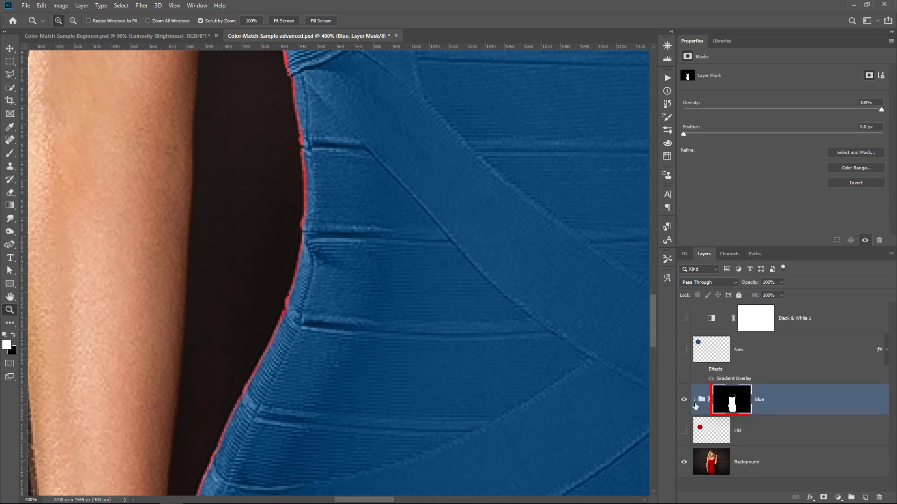
pyautogui.click(10, 155)
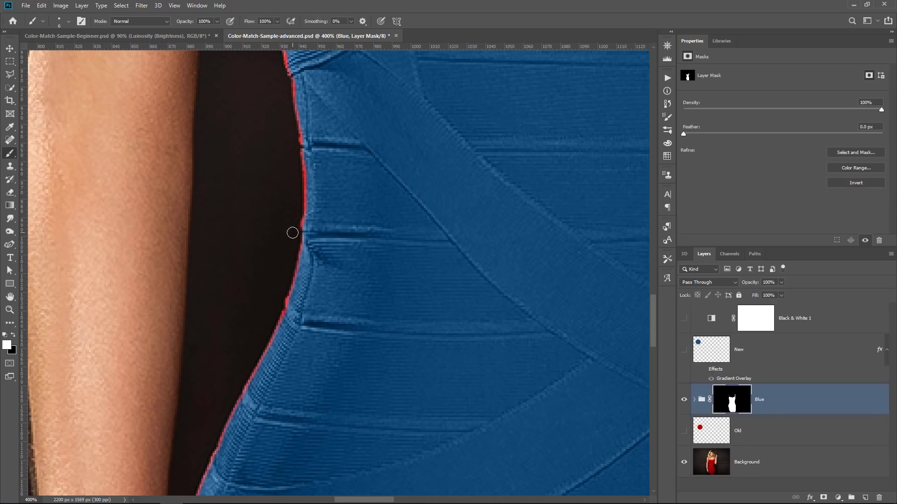
pyautogui.moveTo(309, 206)
pyautogui.mouseDown()
pyautogui.moveTo(297, 83)
pyautogui.moveTo(307, 167)
pyautogui.moveTo(303, 258)
pyautogui.moveTo(269, 361)
pyautogui.moveTo(202, 491)
pyautogui.moveTo(296, 287)
pyautogui.mouseUp()
pyautogui.doubleClick(10, 297)
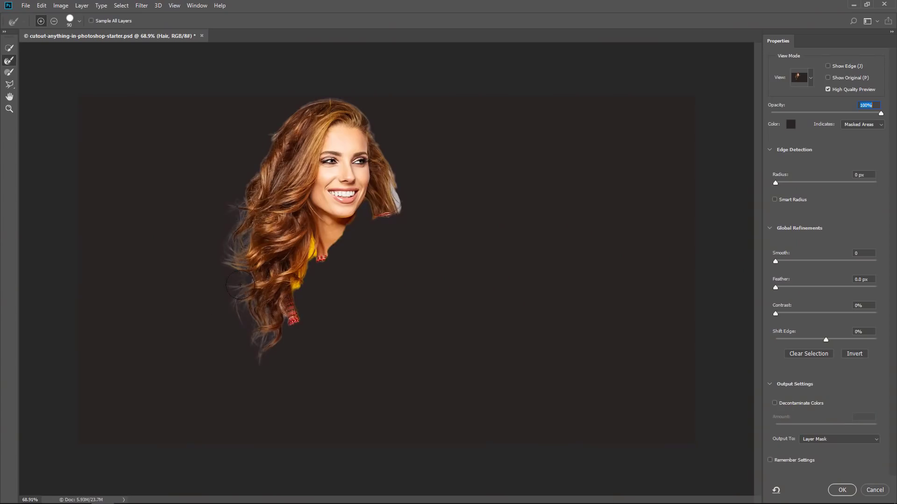
pyautogui.moveTo(866, 183); pyautogui.dragTo(877, 187)
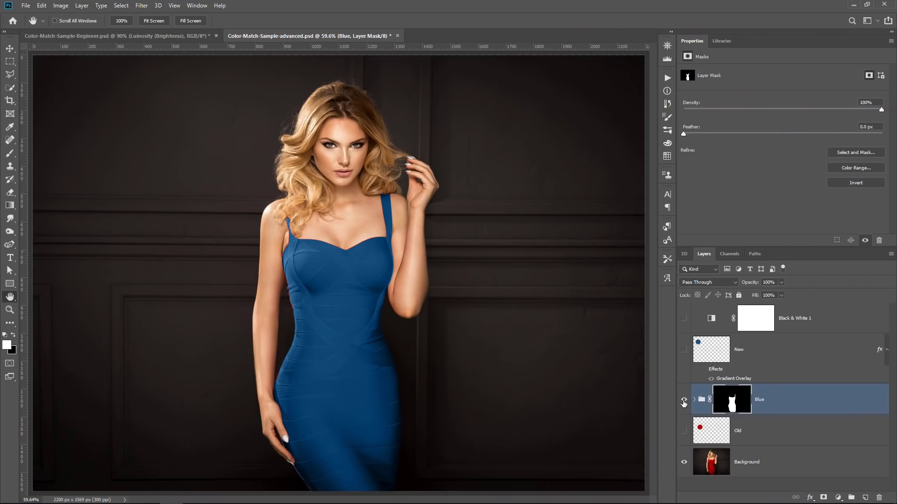
# Step: Hide the Blue group and add a Hue/Saturation adjustment layer above it, replacing its mask with a copy of the group's mask
pyautogui.click(682, 401)
pyautogui.click(838, 497)
pyautogui.click(833, 405)
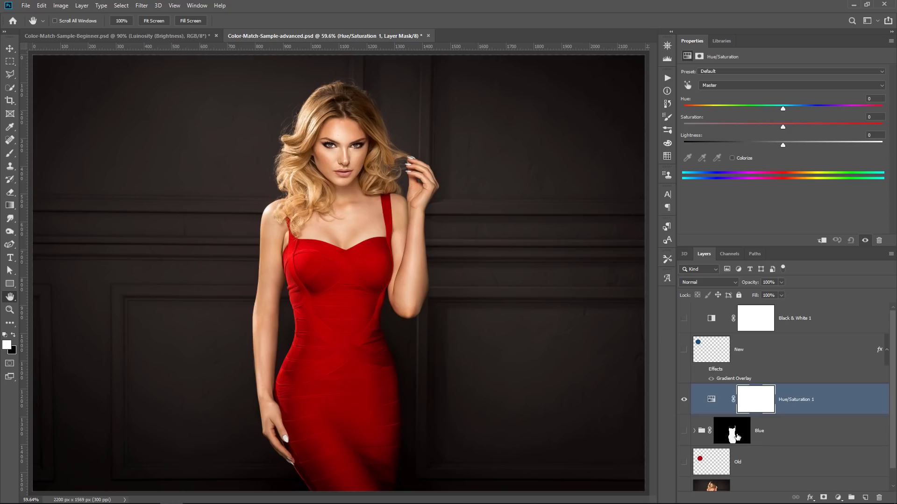
pyautogui.press('alt')
pyautogui.moveTo(732, 436); pyautogui.dragTo(757, 401)
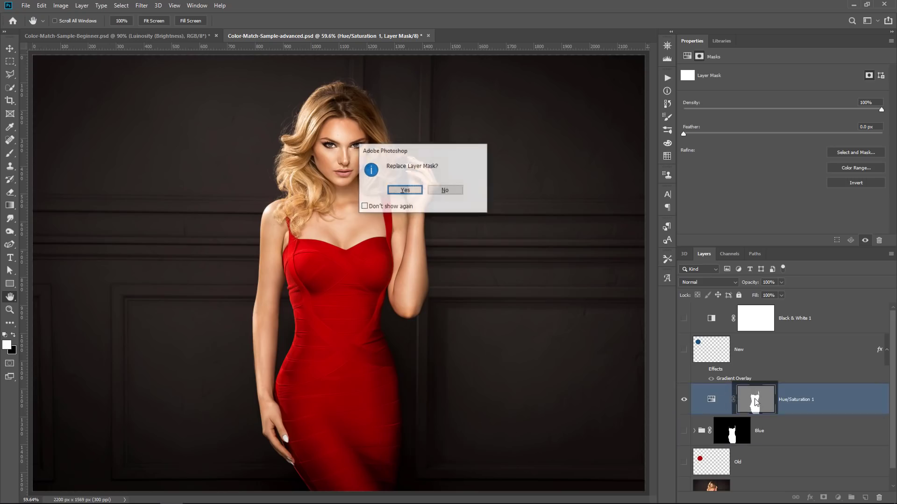
pyautogui.click(403, 190)
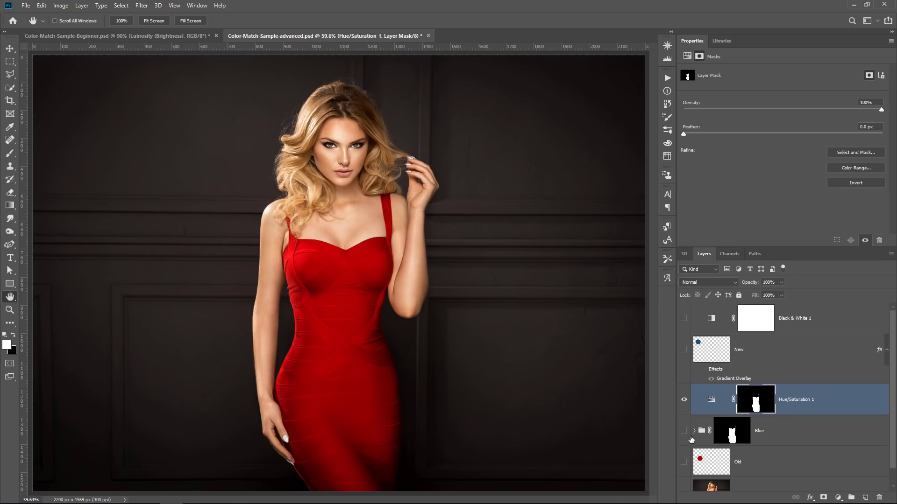
# Step: Colorize the dress through the Hue/Saturation layer with Hue 226, Saturation 39 and Lightness -13
pyautogui.click(710, 400)
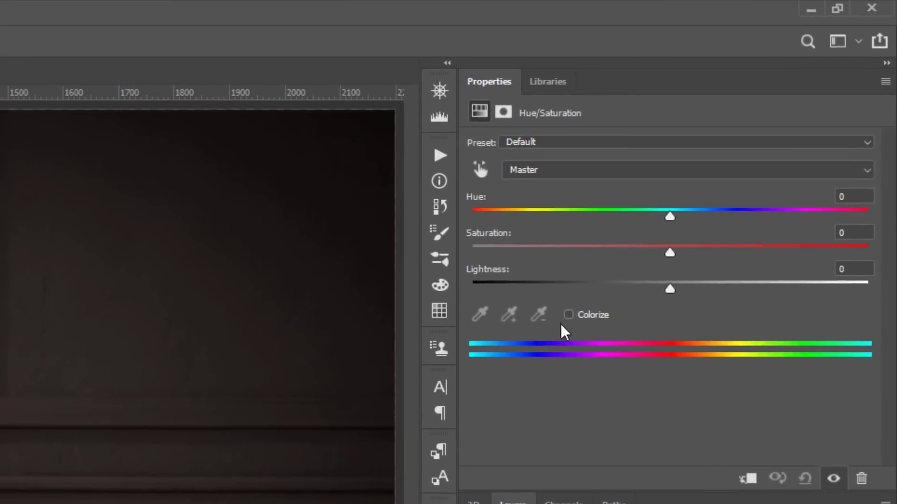
pyautogui.click(568, 315)
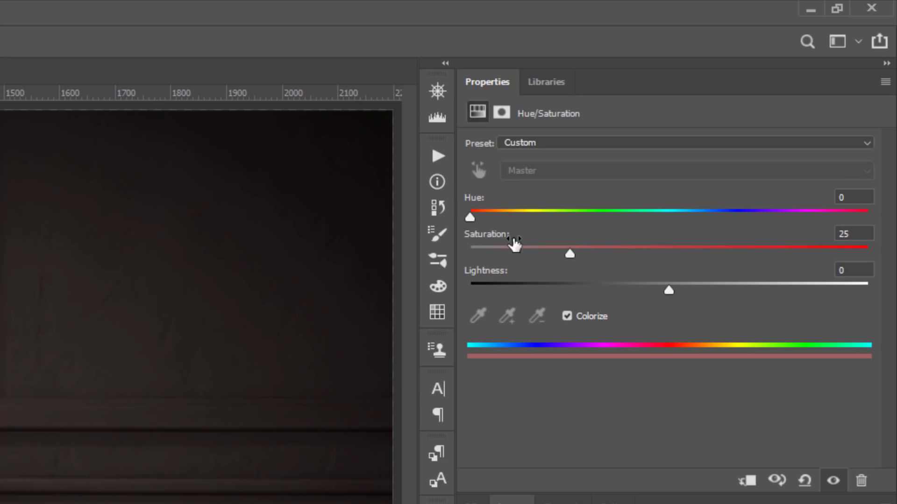
pyautogui.moveTo(476, 218); pyautogui.dragTo(507, 217)
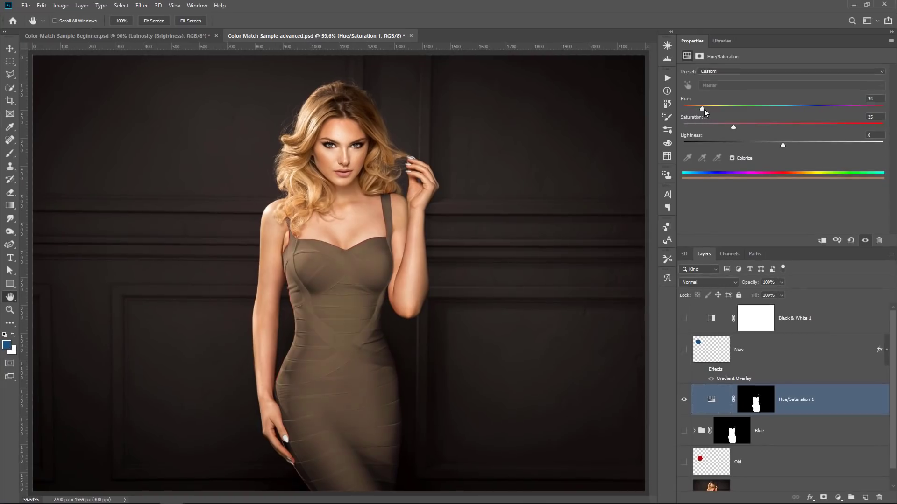
pyautogui.moveTo(705, 108); pyautogui.dragTo(770, 146)
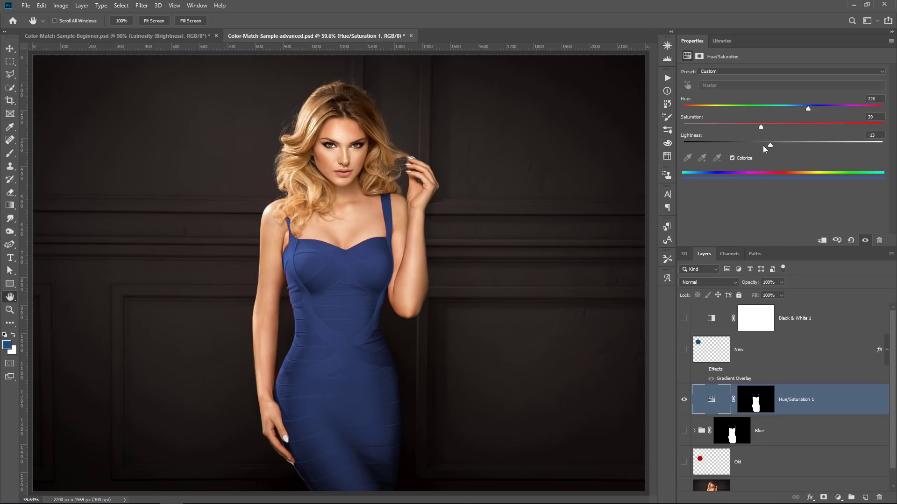
# Step: Hide the Hue/Saturation layer, briefly show the New circle for comparison, and restore and expand the Blue group
pyautogui.click(684, 399)
pyautogui.click(683, 351)
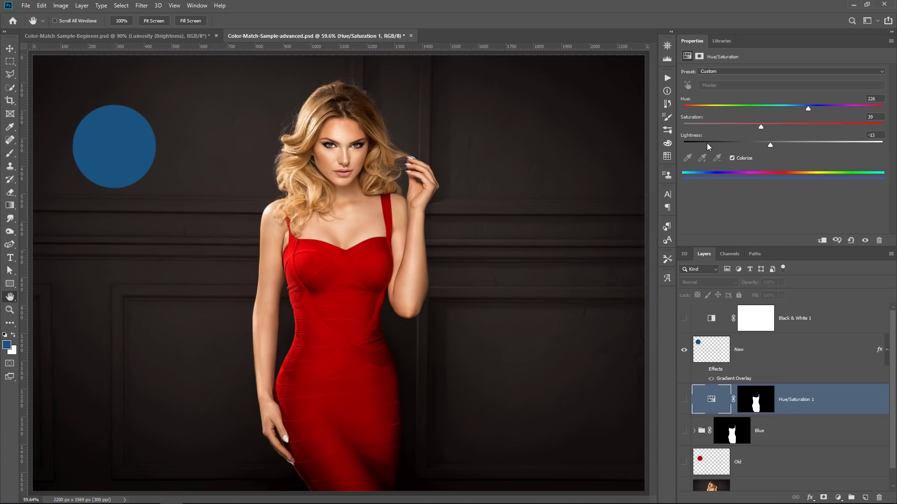
pyautogui.click(684, 350)
pyautogui.click(685, 430)
pyautogui.click(694, 431)
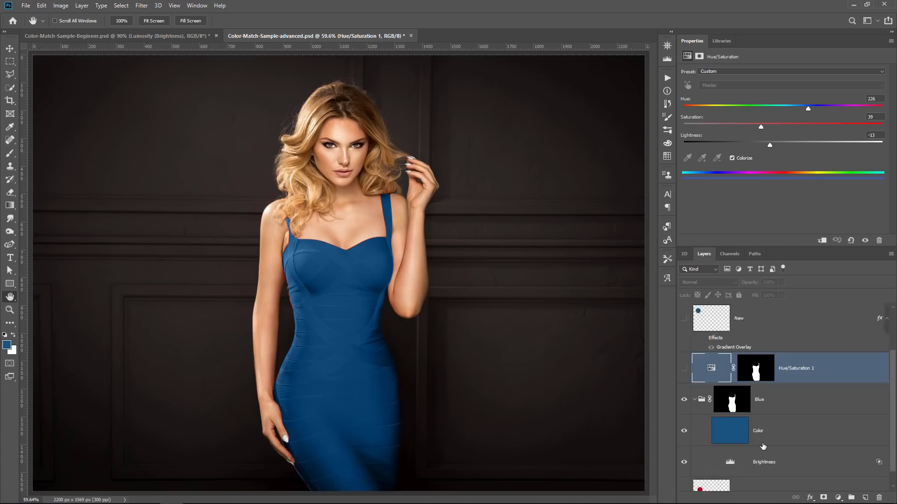
pyautogui.scroll(-1, 699, 443)
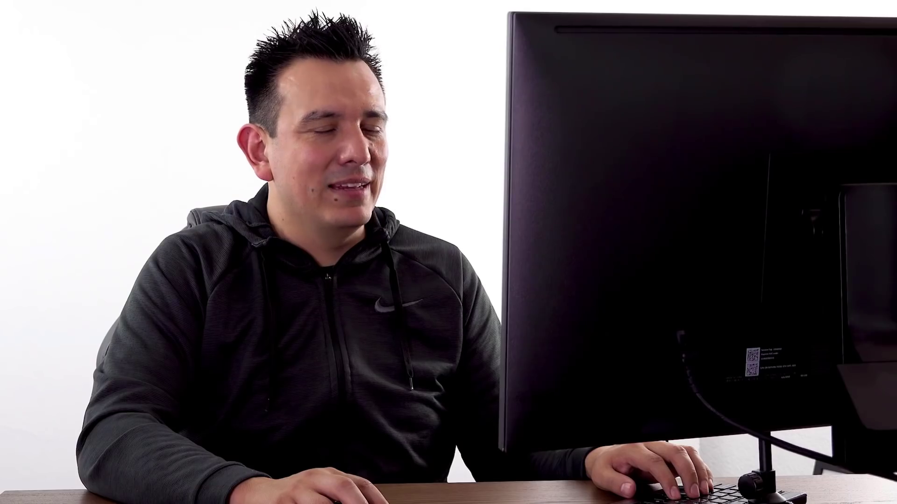